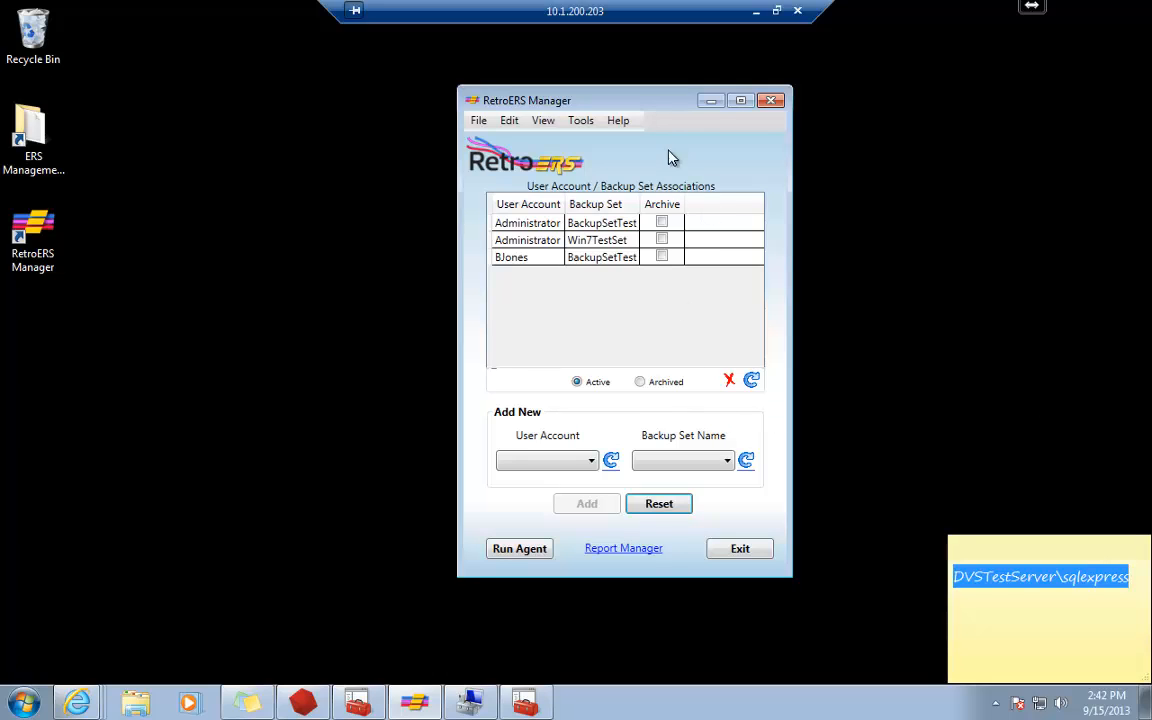
# Add an association between the second listed user account and the BackupSetTest backup set.
pyautogui.moveTo(643, 101); pyautogui.dragTo(600, 103)
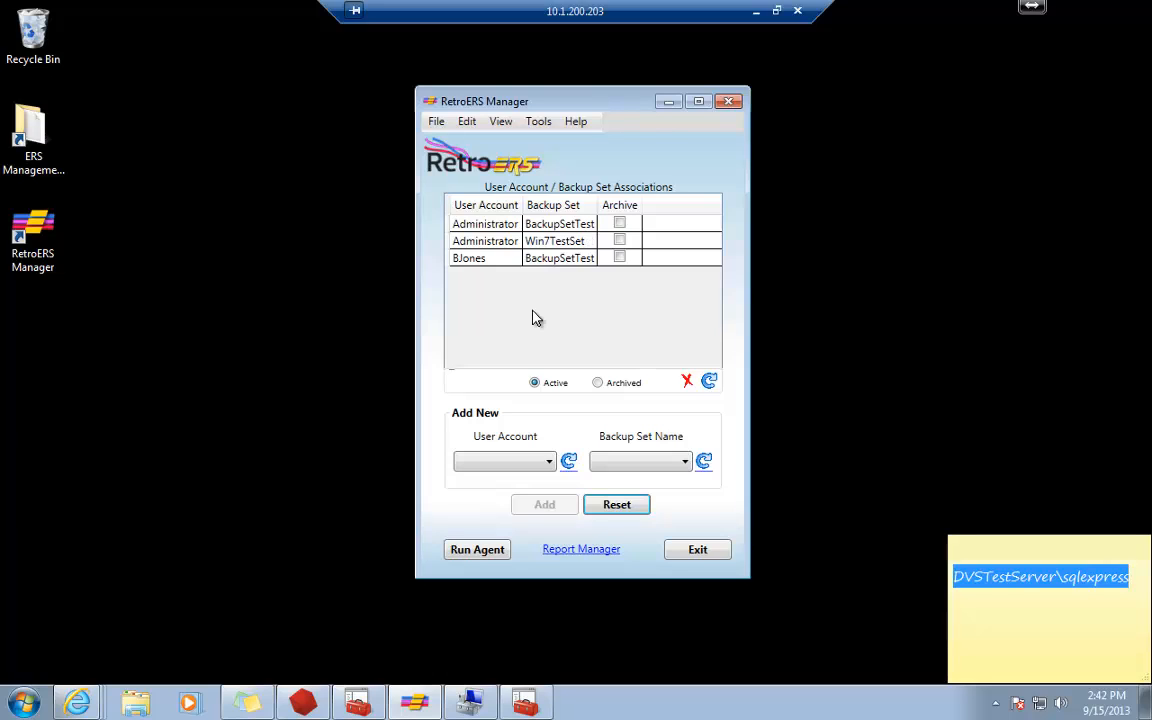
pyautogui.click(549, 463)
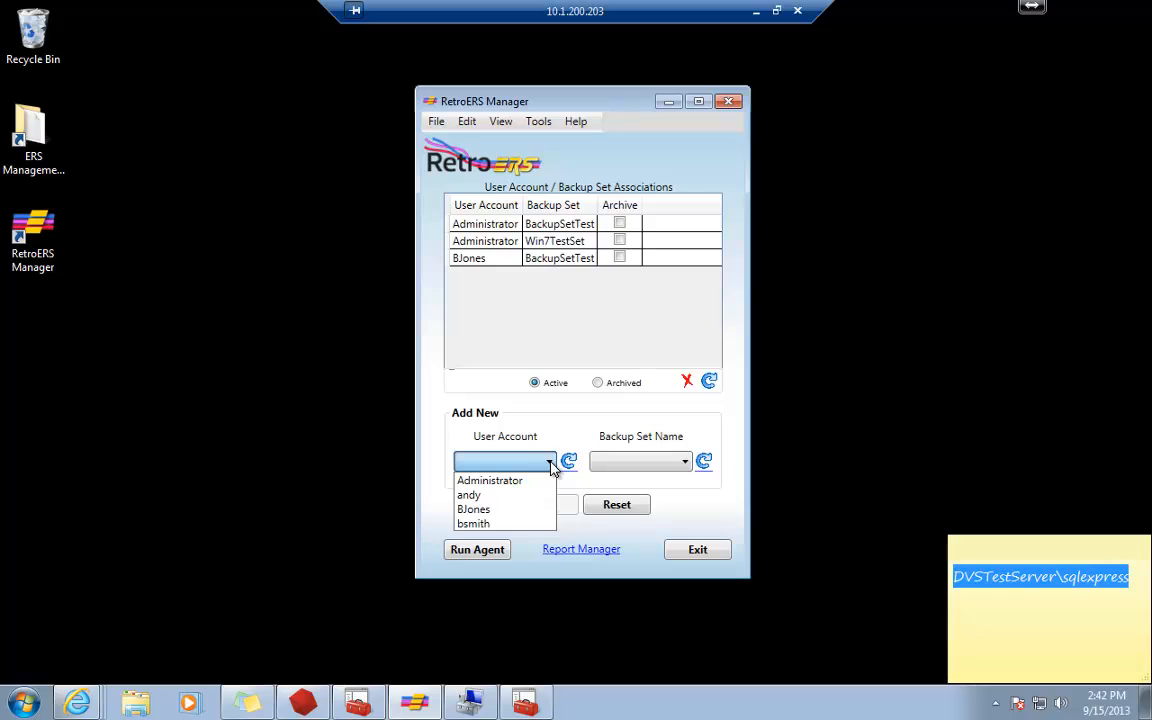
pyautogui.click(508, 496)
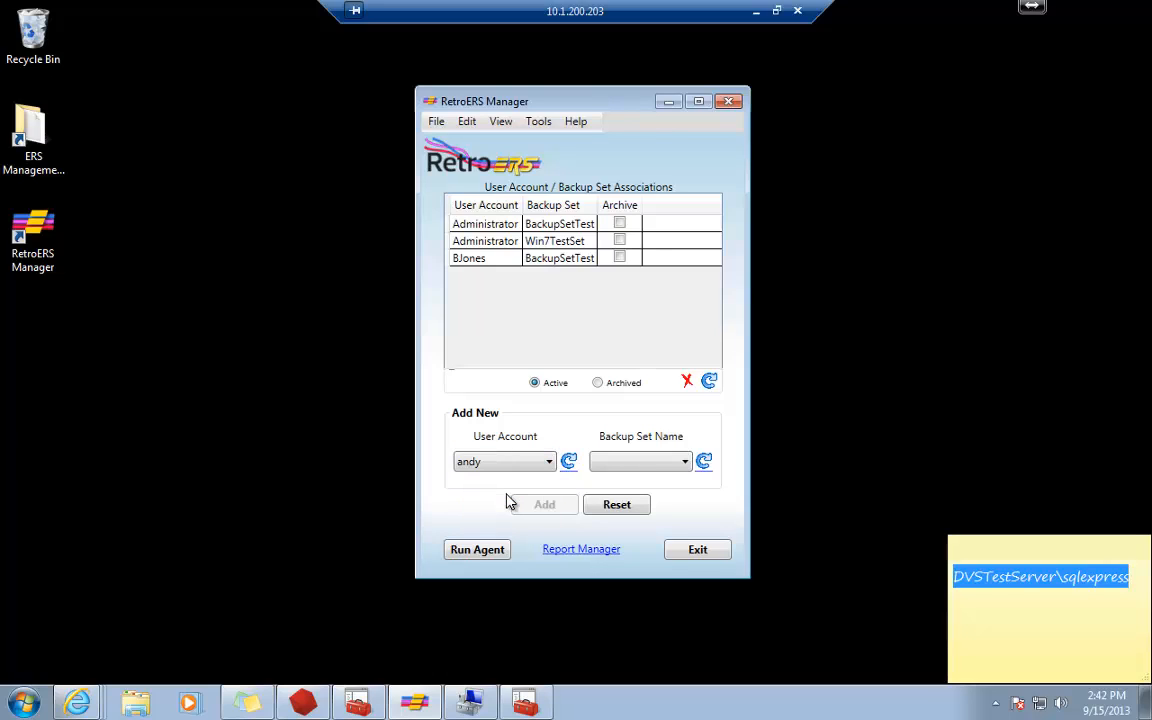
pyautogui.click(622, 467)
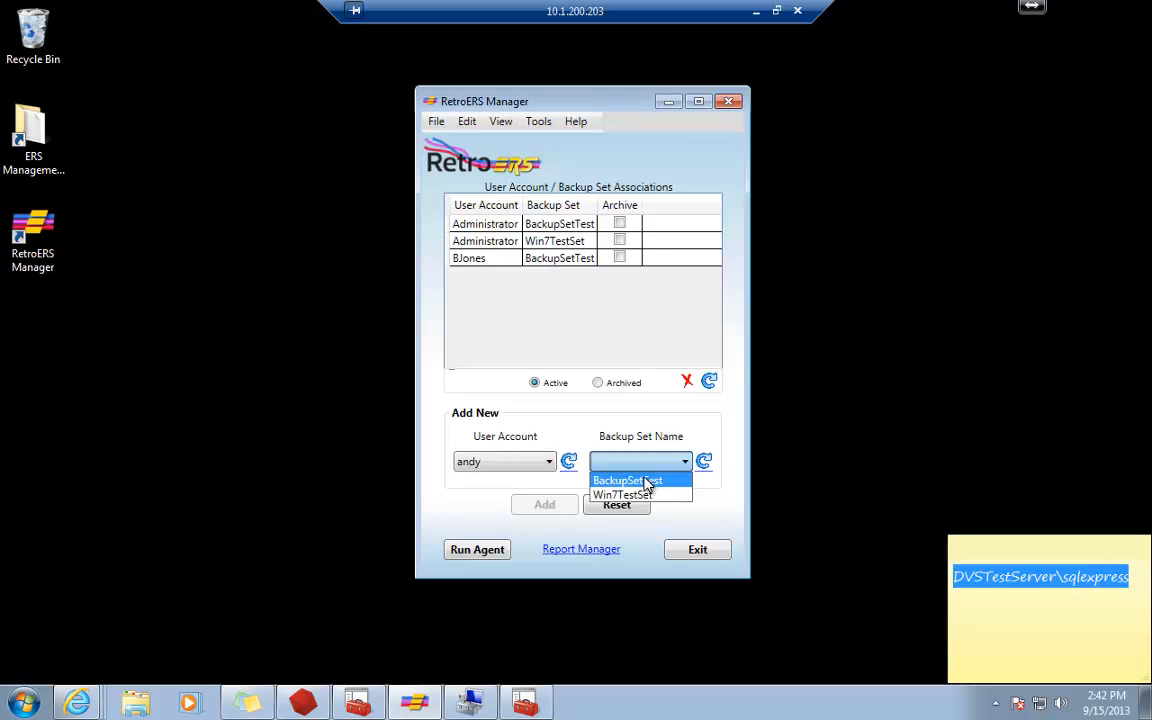
pyautogui.click(638, 479)
pyautogui.click(557, 506)
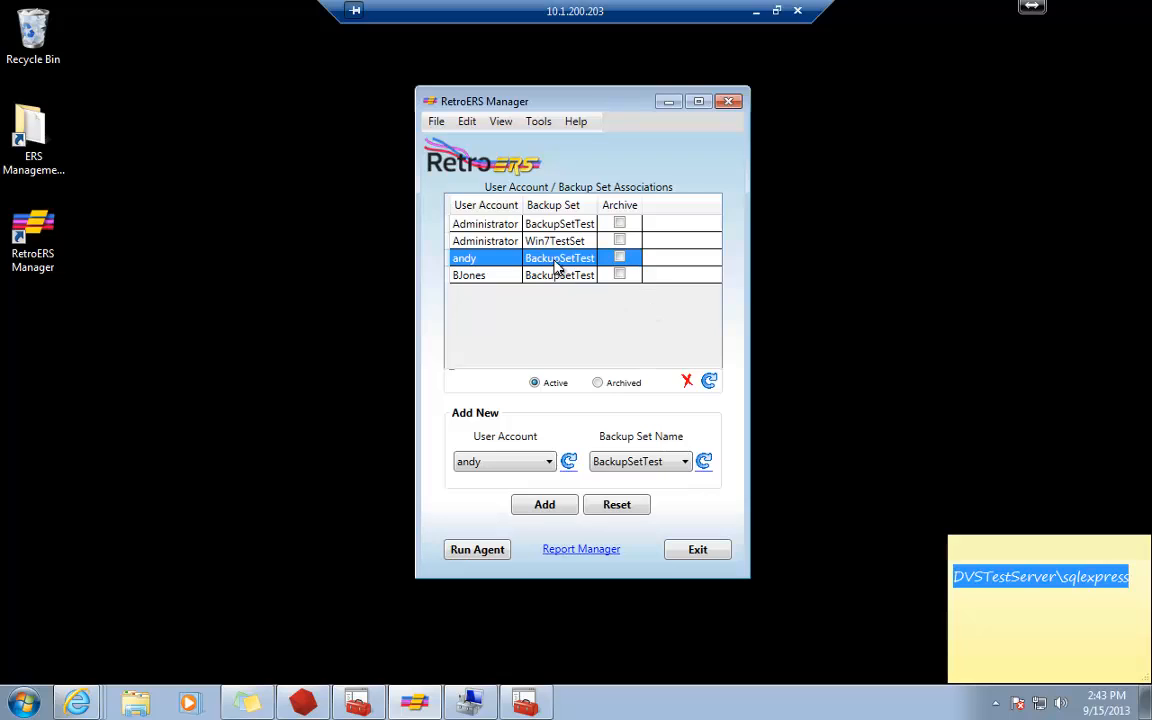
# Delete the newly added BackupSetTest association and add it again with the same user account and backup set.
pyautogui.click(688, 383)
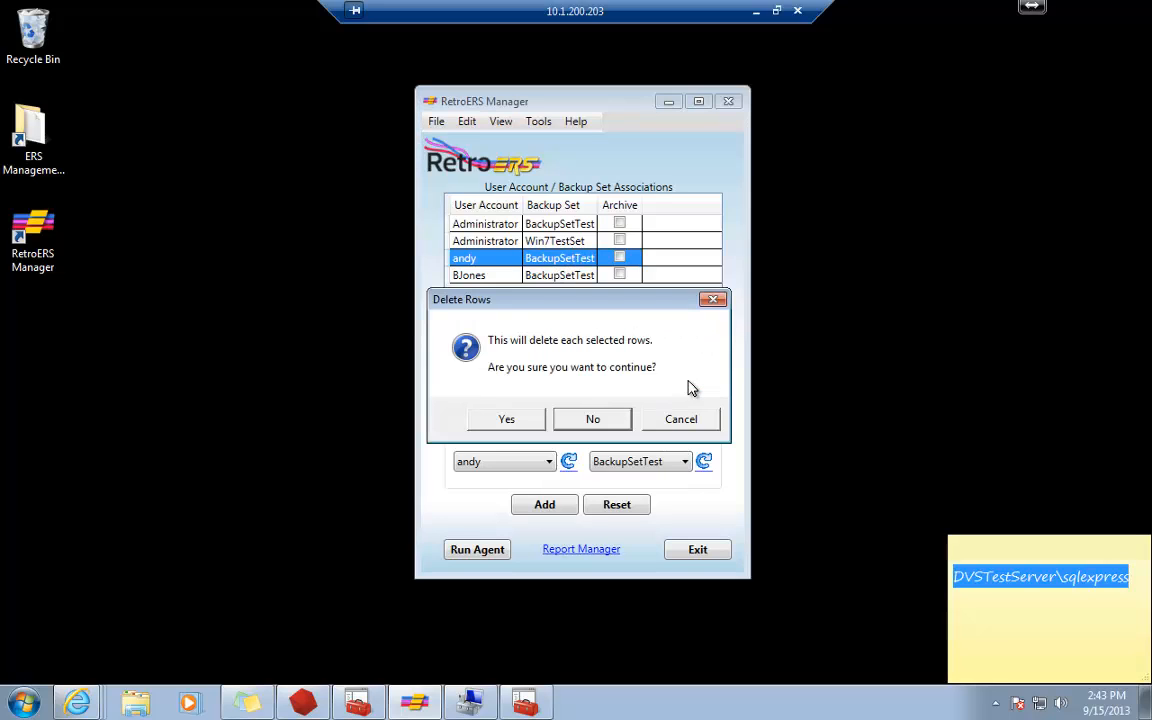
pyautogui.click(532, 419)
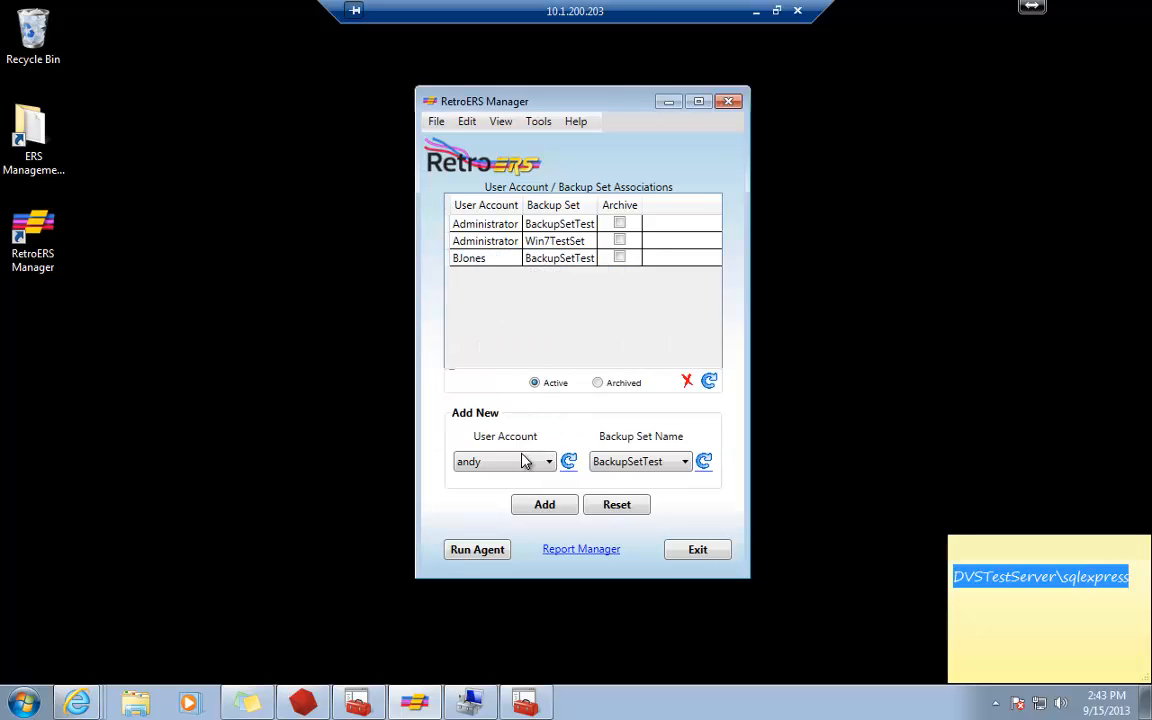
pyautogui.click(550, 506)
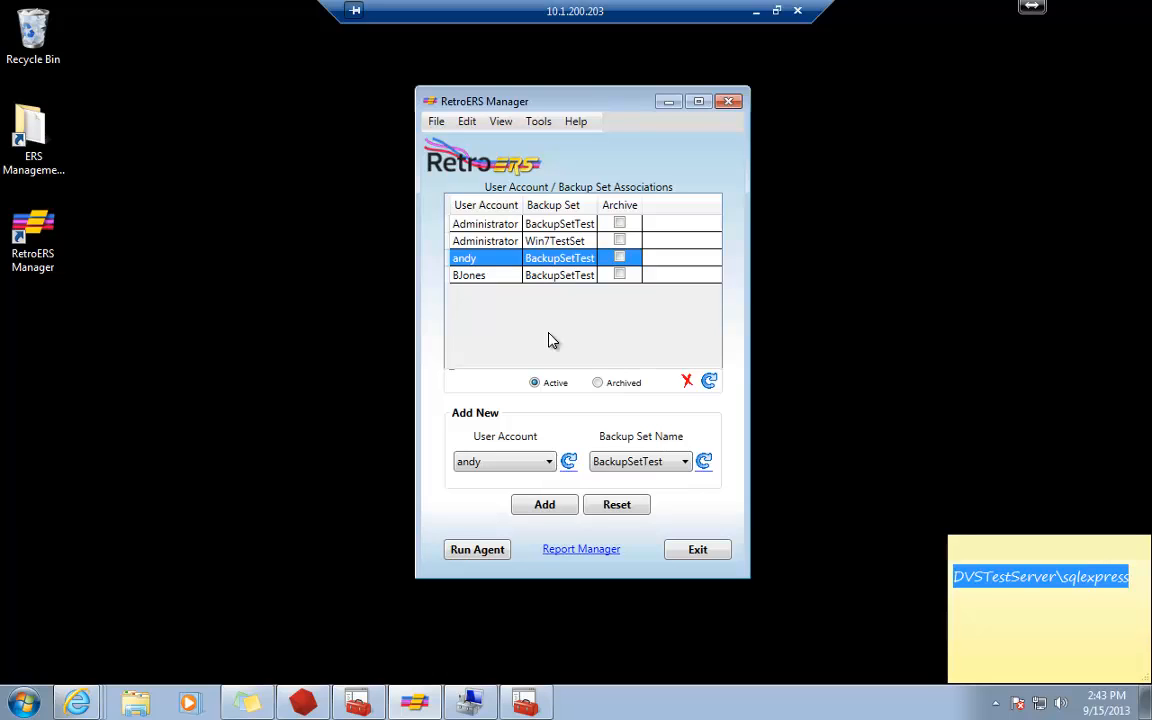
# Archive the newly added BackupSetTest association and refresh the list of active associations.
pyautogui.click(621, 258)
pyautogui.click(621, 258)
pyautogui.click(708, 382)
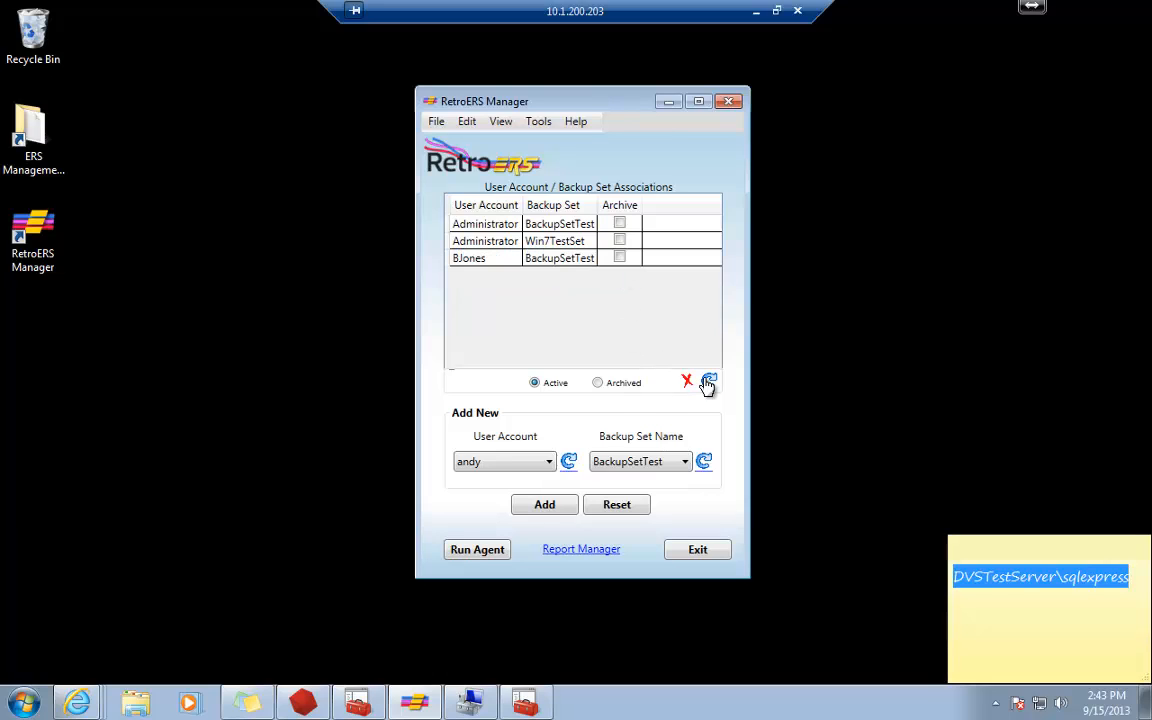
# Refresh the available user accounts and backup set names for adding a new association.
pyautogui.click(570, 463)
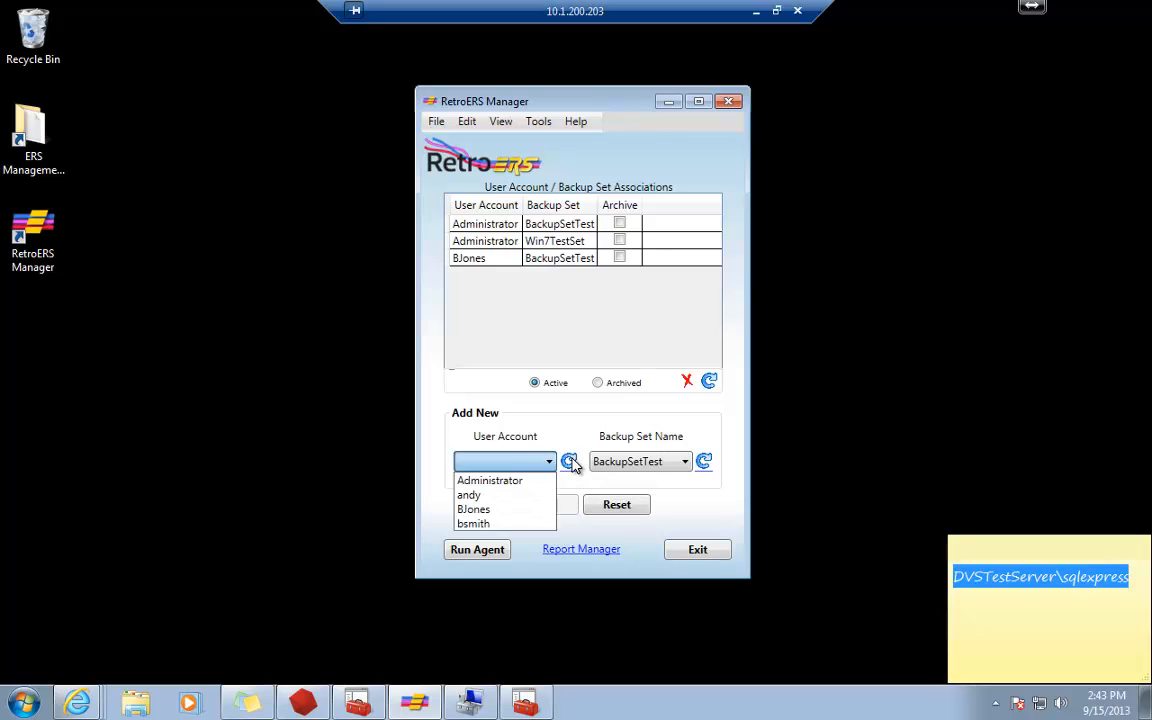
pyautogui.click(570, 463)
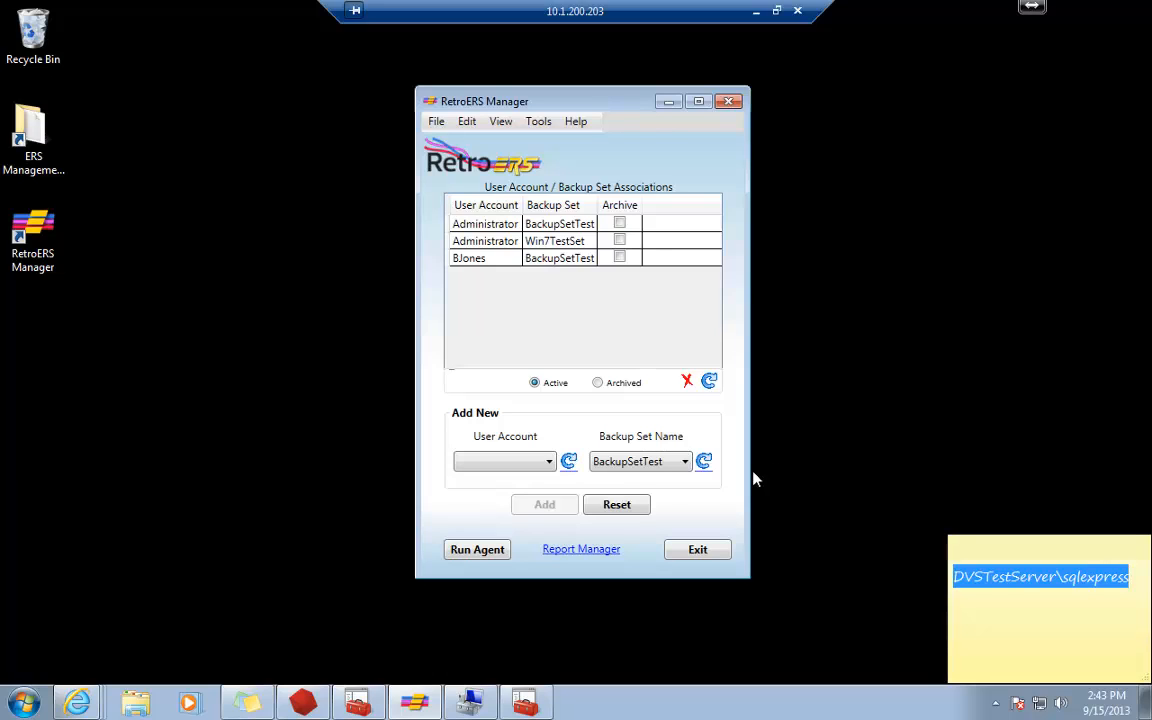
pyautogui.click(704, 463)
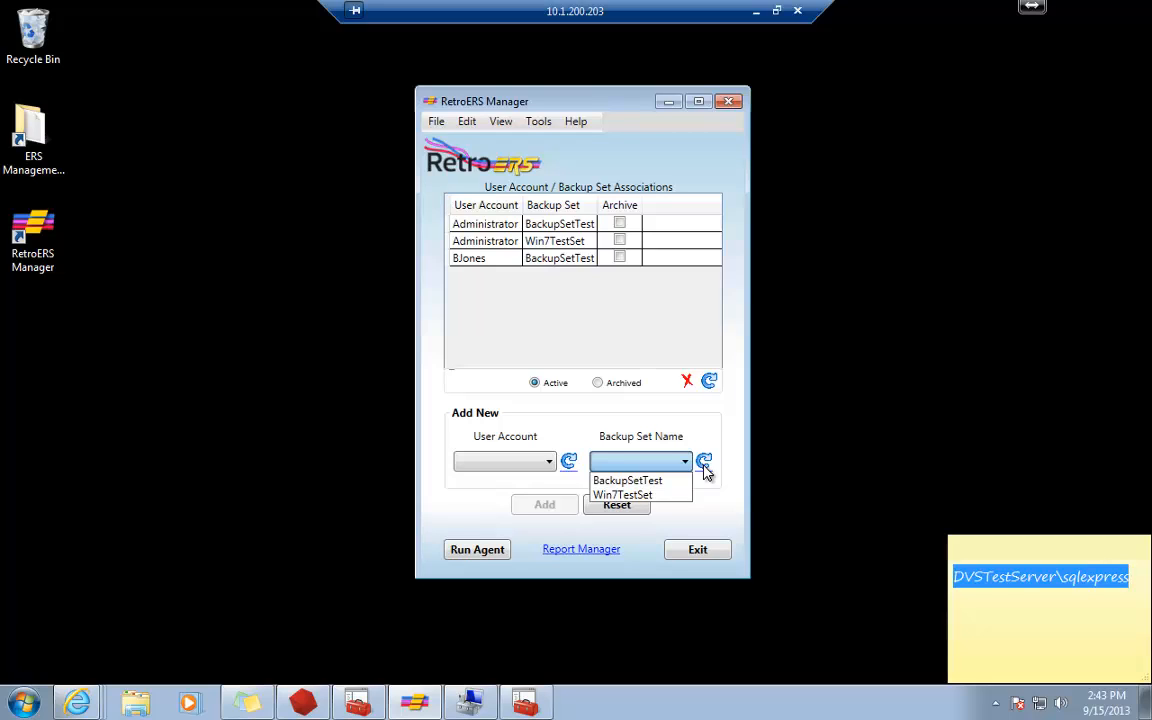
pyautogui.click(728, 430)
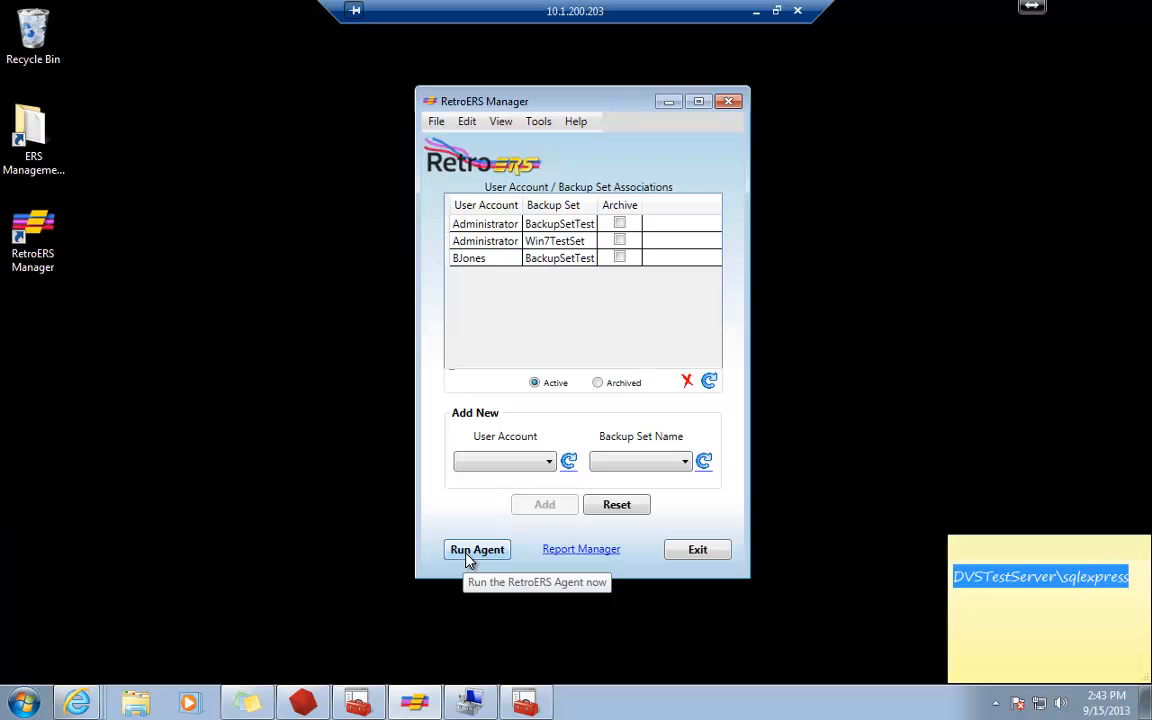
pyautogui.click(543, 124)
pyautogui.moveTo(576, 226)
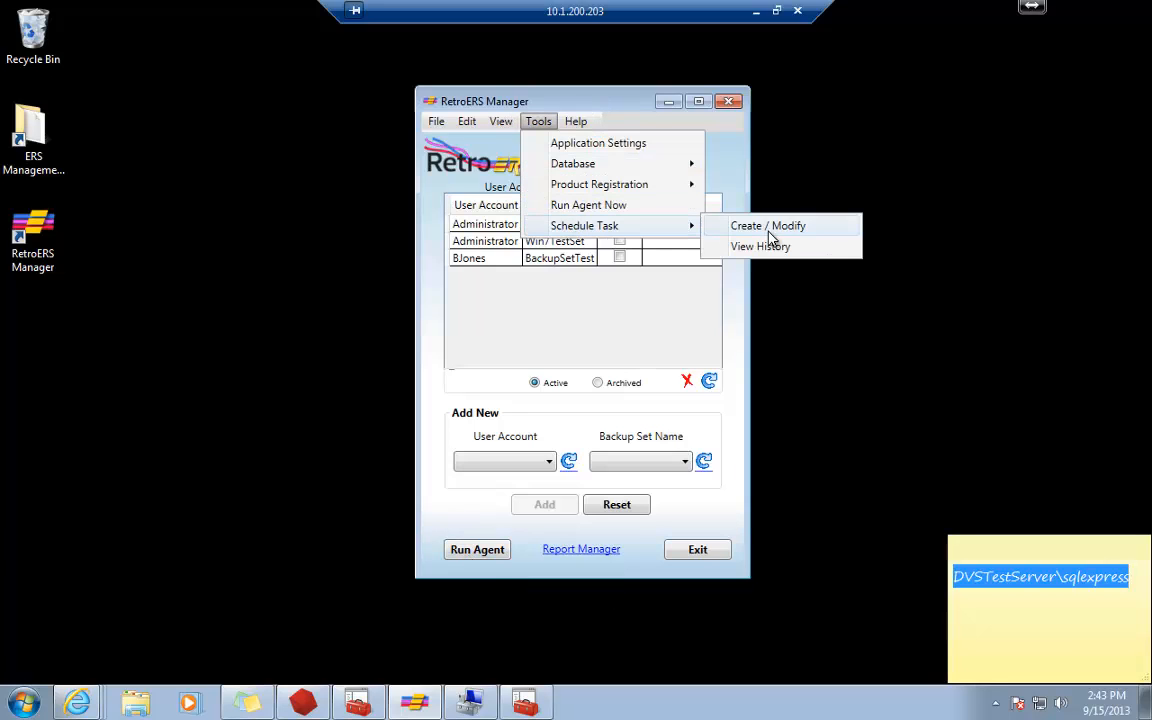
pyautogui.click(607, 101)
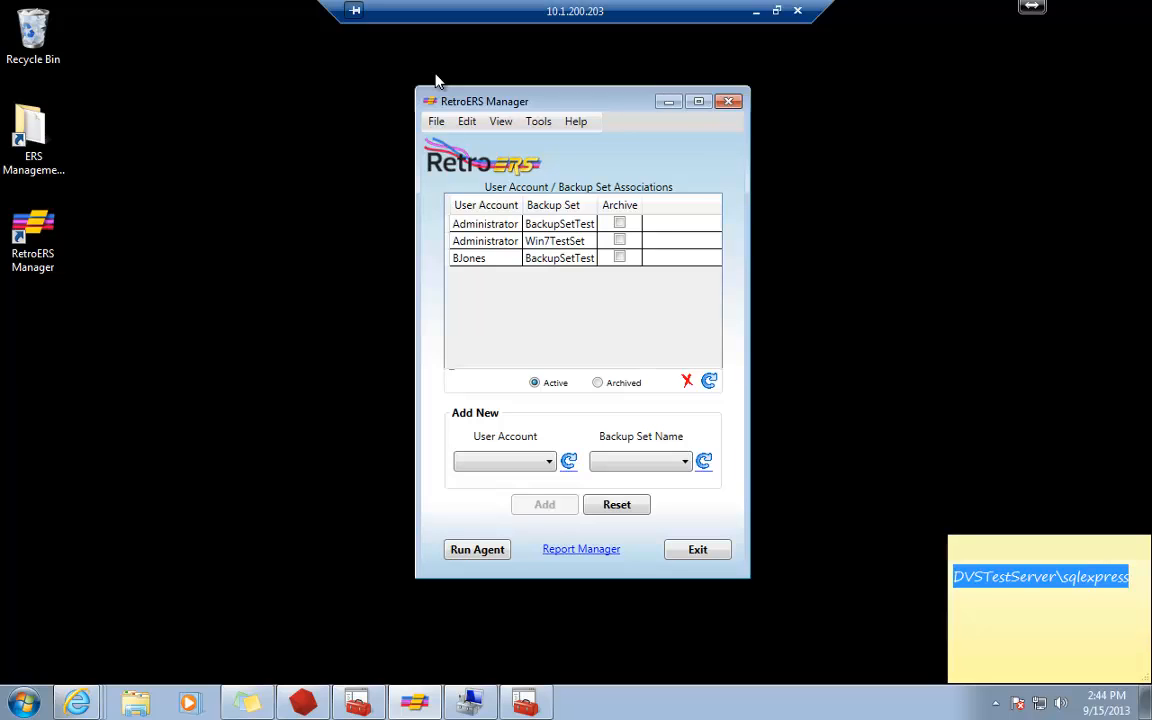
# Open the Find dialog for backup sets and move it clear of the associations list.
pyautogui.click(432, 126)
pyautogui.moveTo(458, 148)
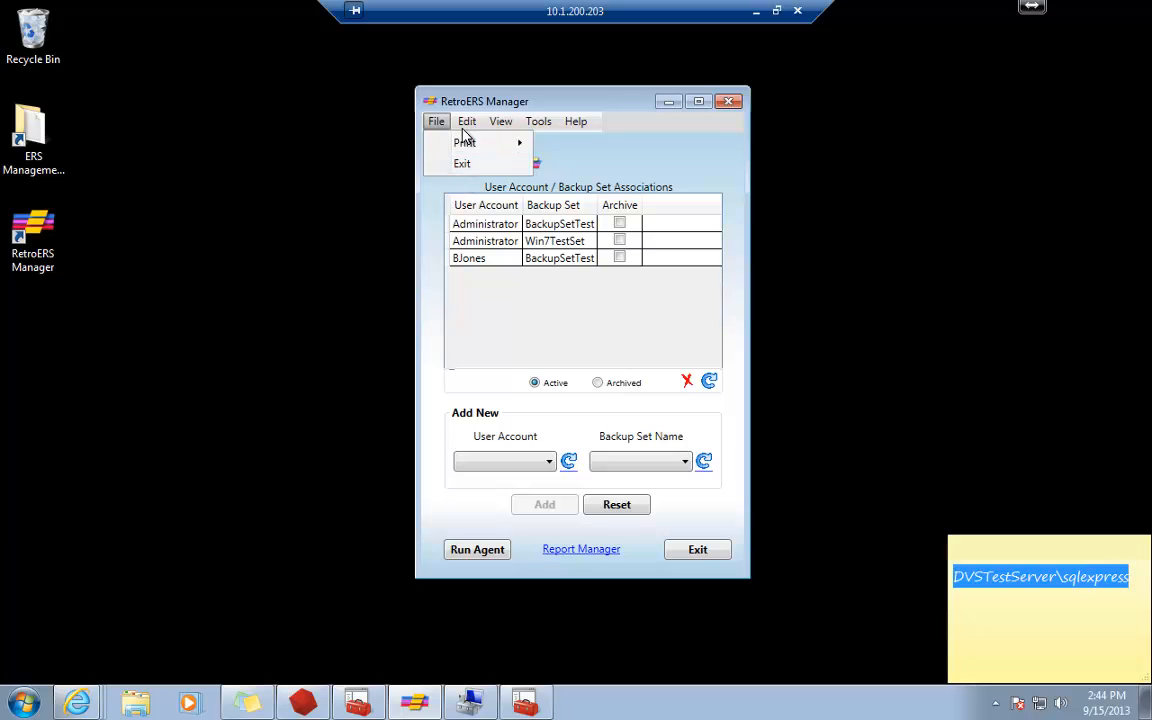
pyautogui.moveTo(465, 121)
pyautogui.moveTo(549, 151)
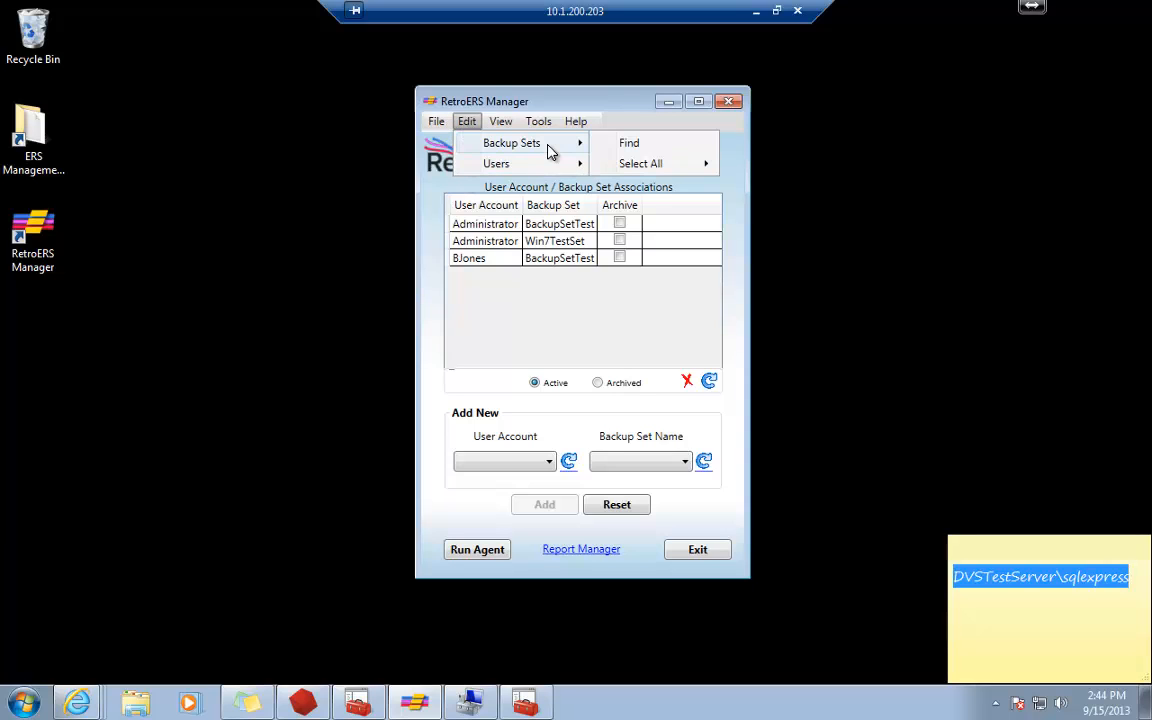
pyautogui.click(630, 146)
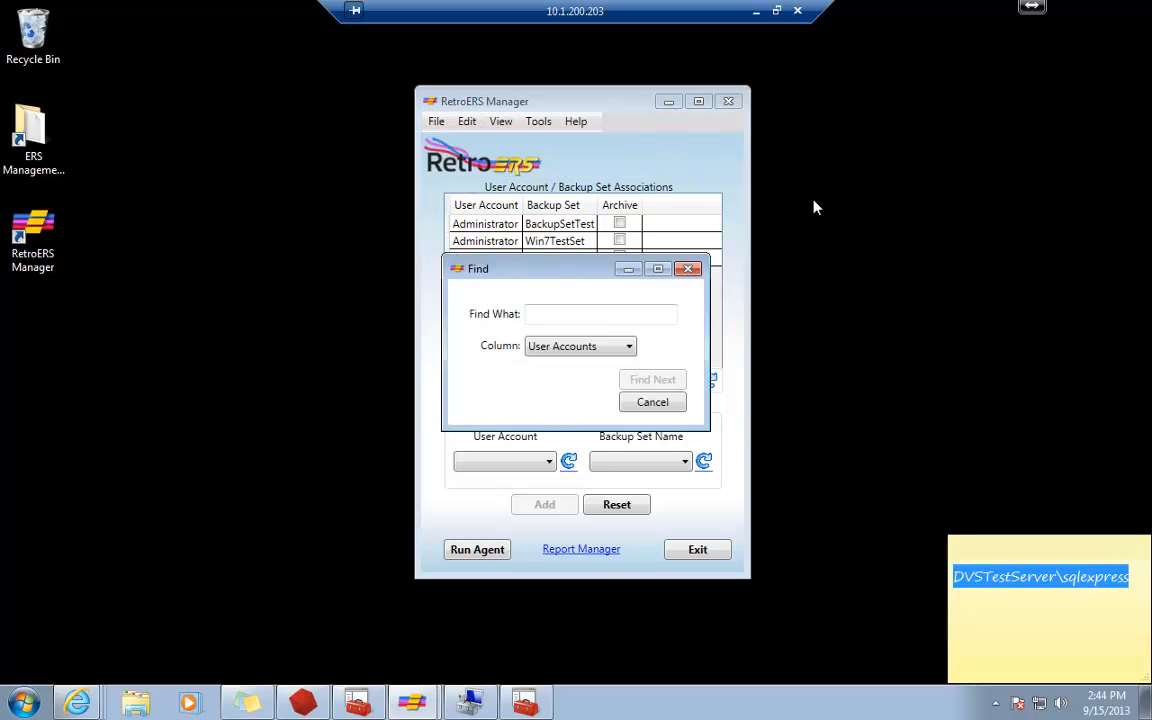
pyautogui.moveTo(616, 269); pyautogui.dragTo(895, 245)
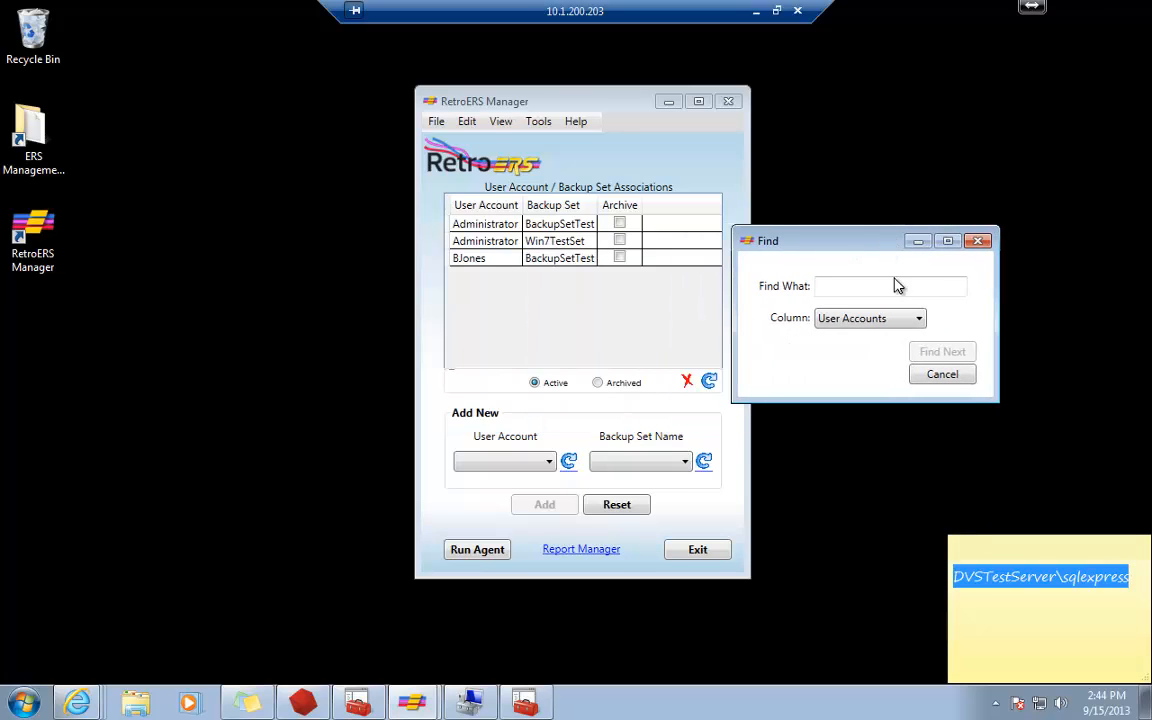
# Search the Backup Set Names column for "test" and go through the successive matches.
pyautogui.click(890, 285)
pyautogui.write('tes')
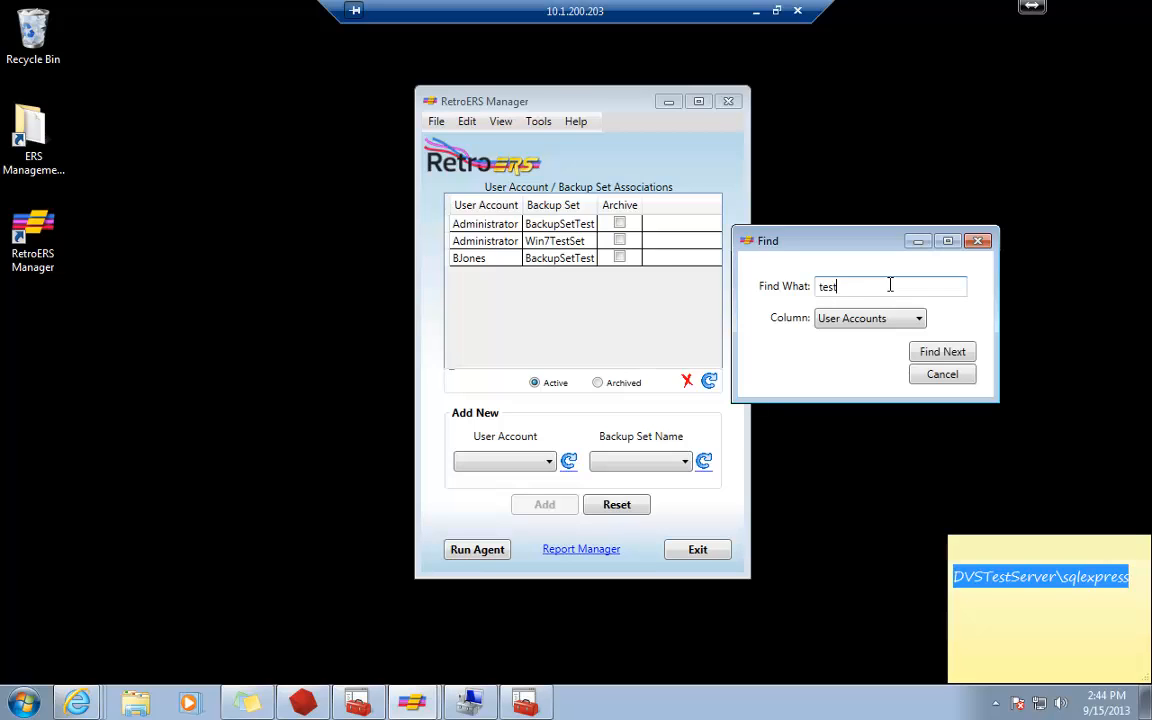
pyautogui.write('t')
pyautogui.click(870, 318)
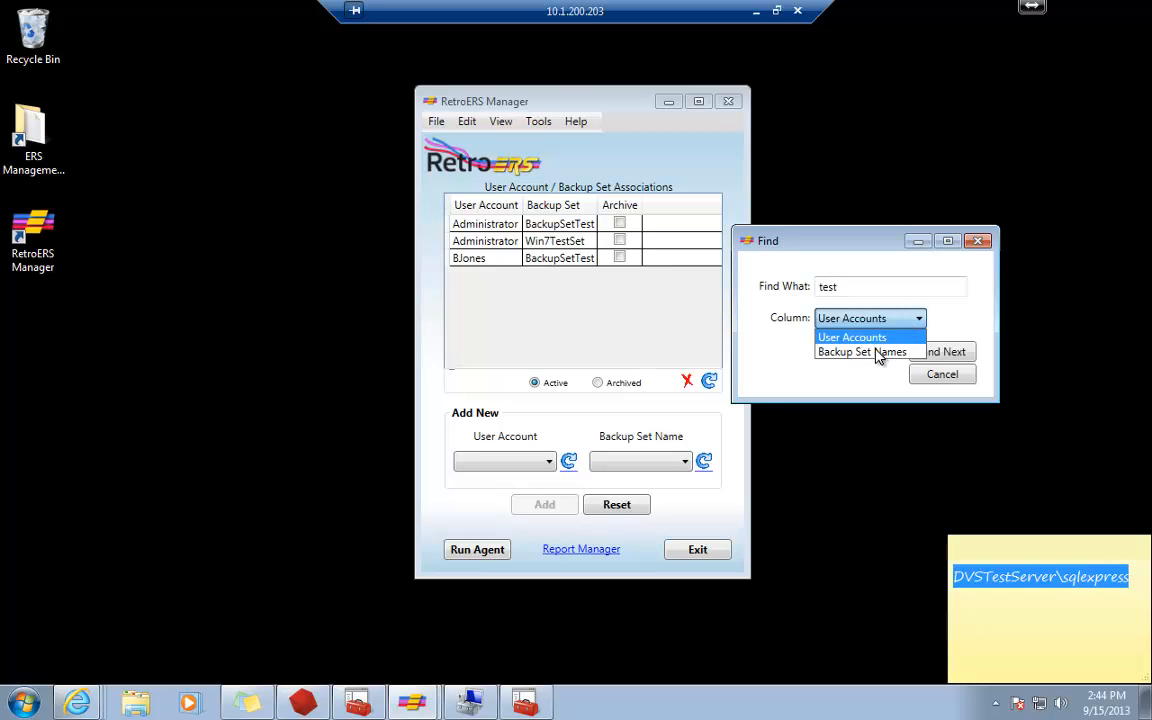
pyautogui.click(876, 352)
pyautogui.click(928, 356)
pyautogui.click(928, 356)
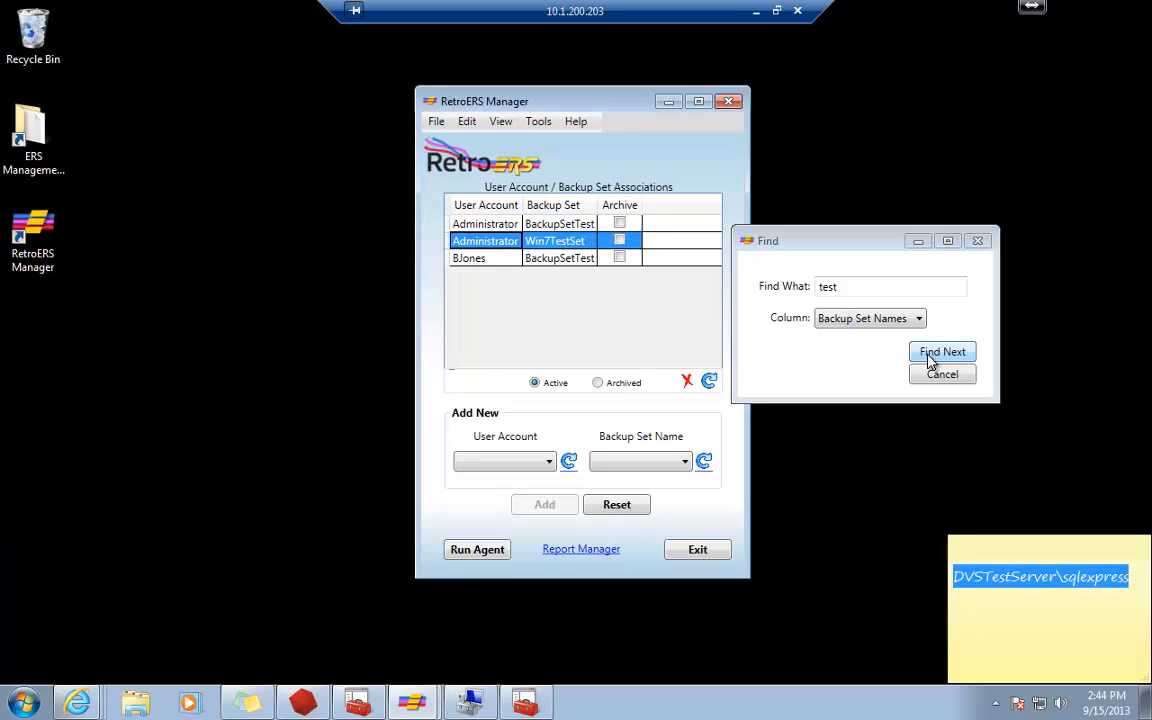
pyautogui.click(928, 356)
# Search the Backup Set Names column for "Win" until the end of the search.
pyautogui.moveTo(851, 284); pyautogui.dragTo(757, 283)
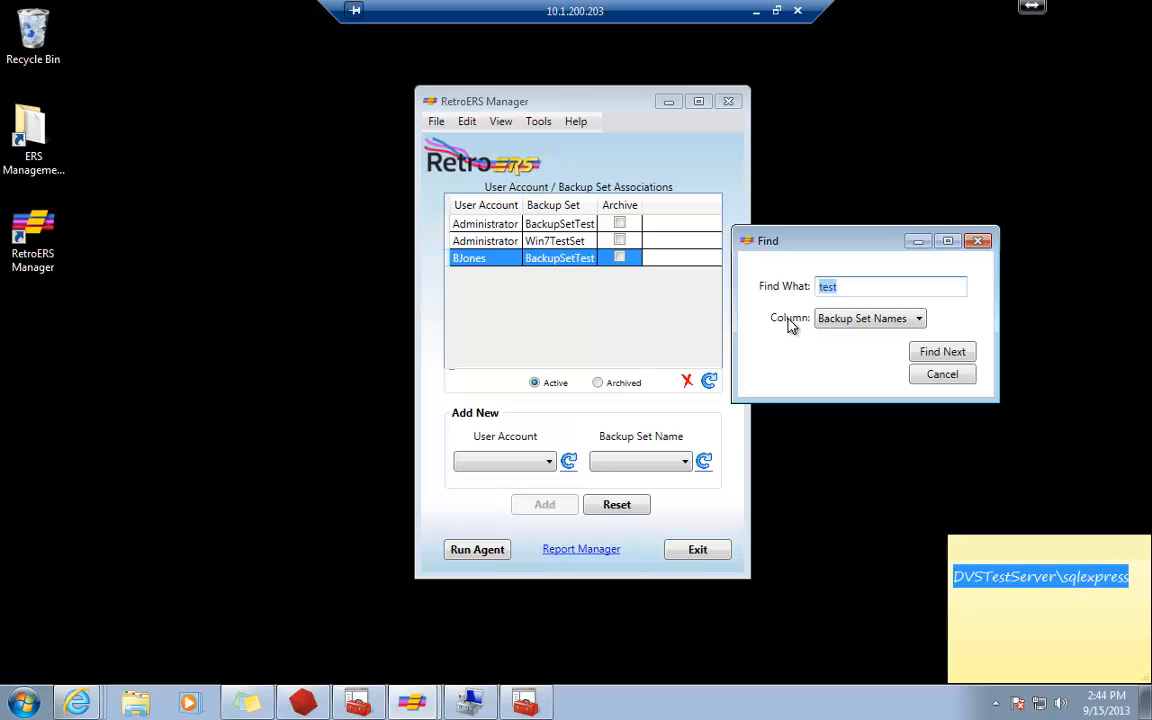
pyautogui.write('Win')
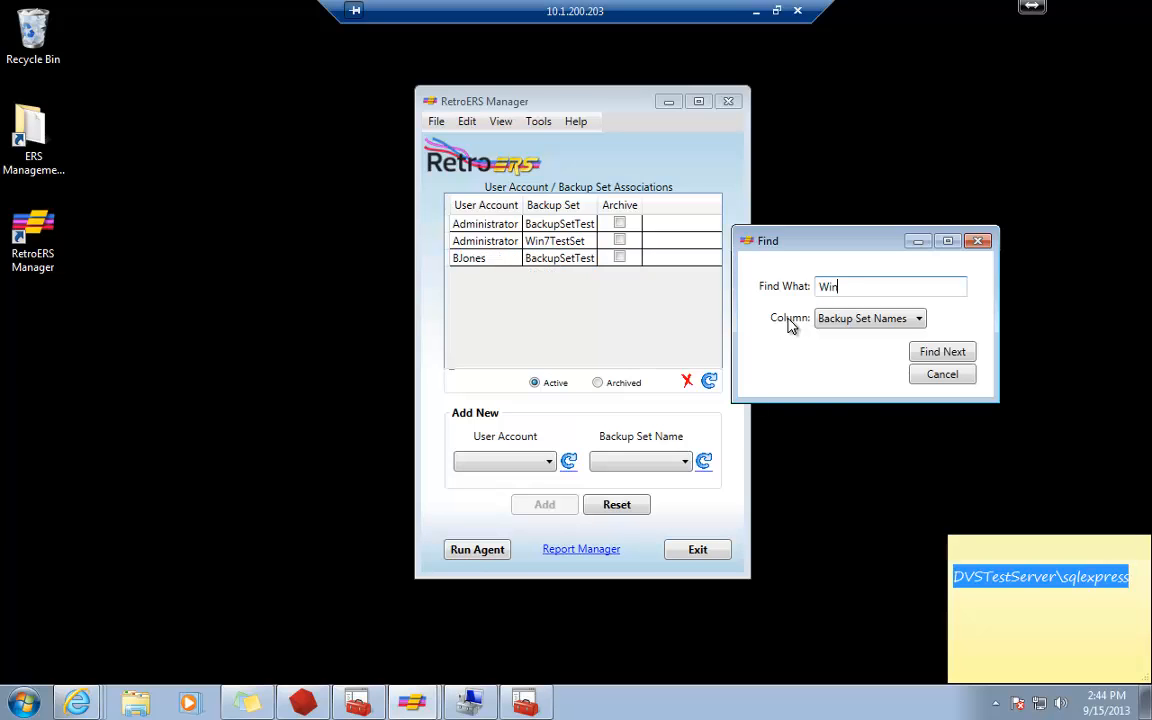
pyautogui.click(940, 352)
pyautogui.click(942, 352)
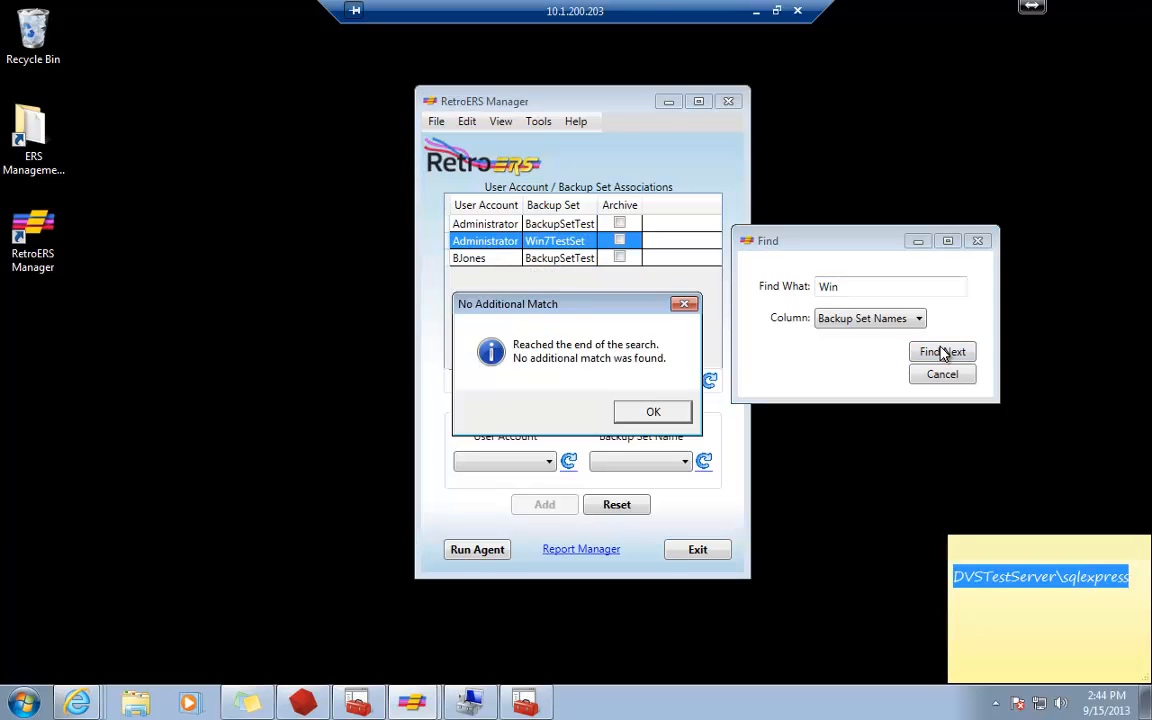
pyautogui.click(672, 413)
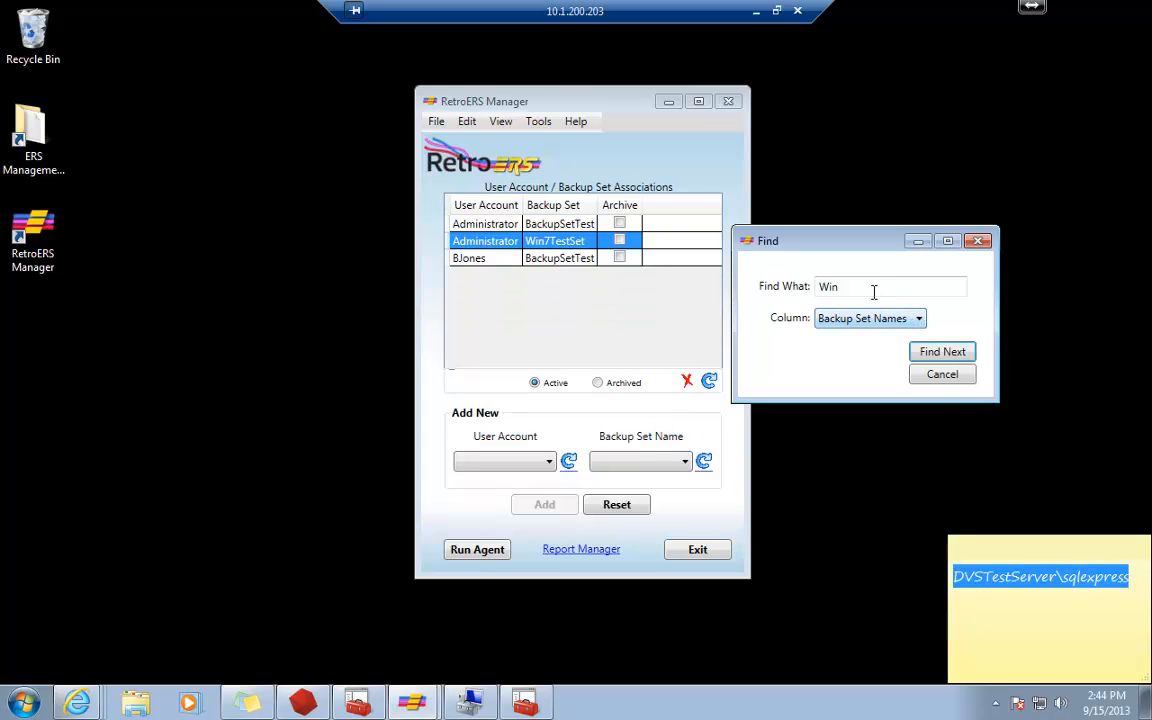
# Search the User Accounts column for the surname in the last listed account, then close the search.
pyautogui.moveTo(859, 288); pyautogui.dragTo(634, 286)
pyautogui.write('J')
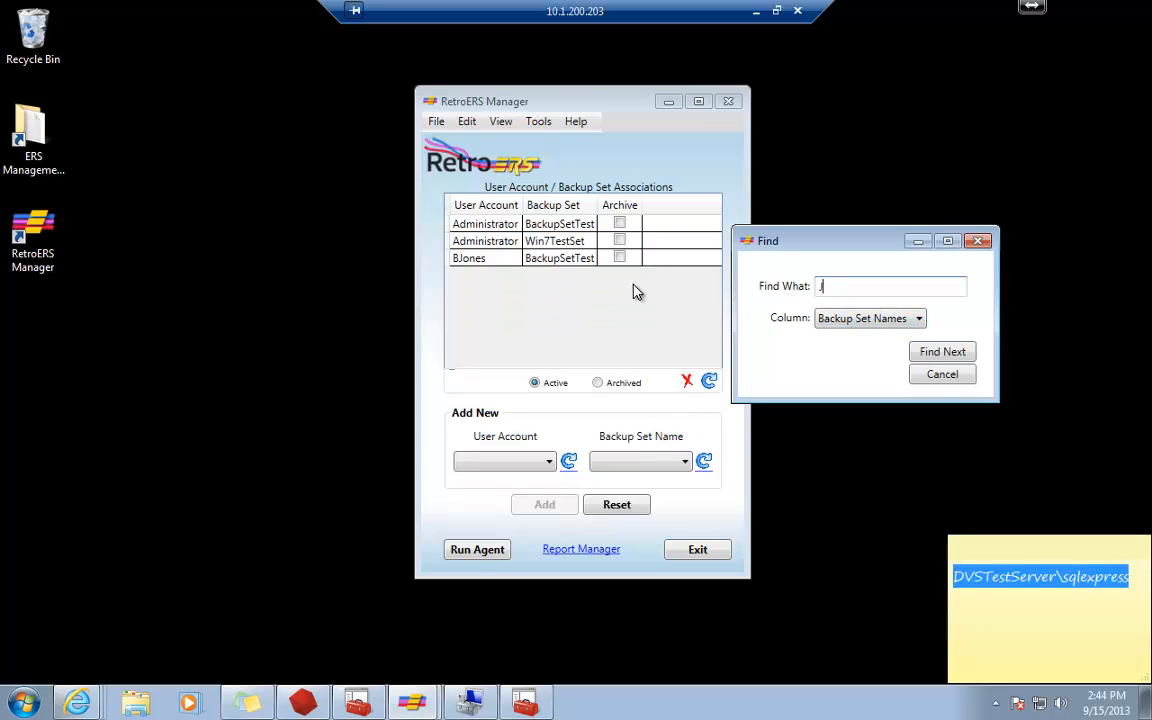
pyautogui.write('ones')
pyautogui.click(899, 320)
pyautogui.click(845, 335)
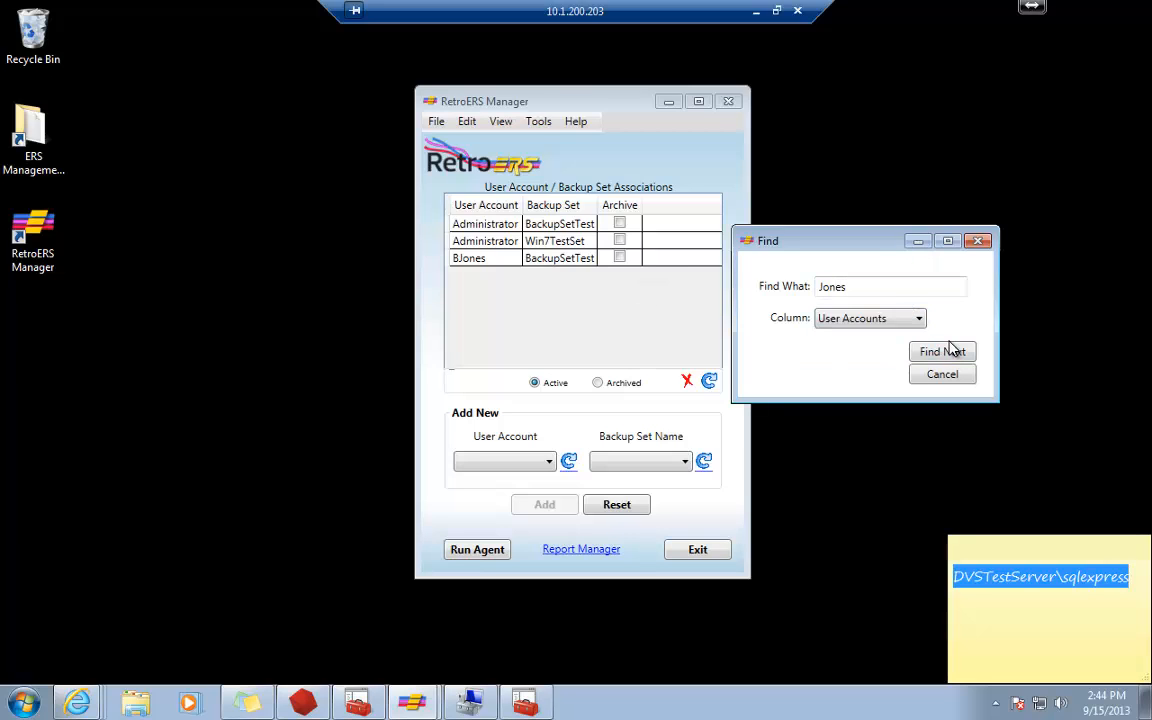
pyautogui.click(943, 352)
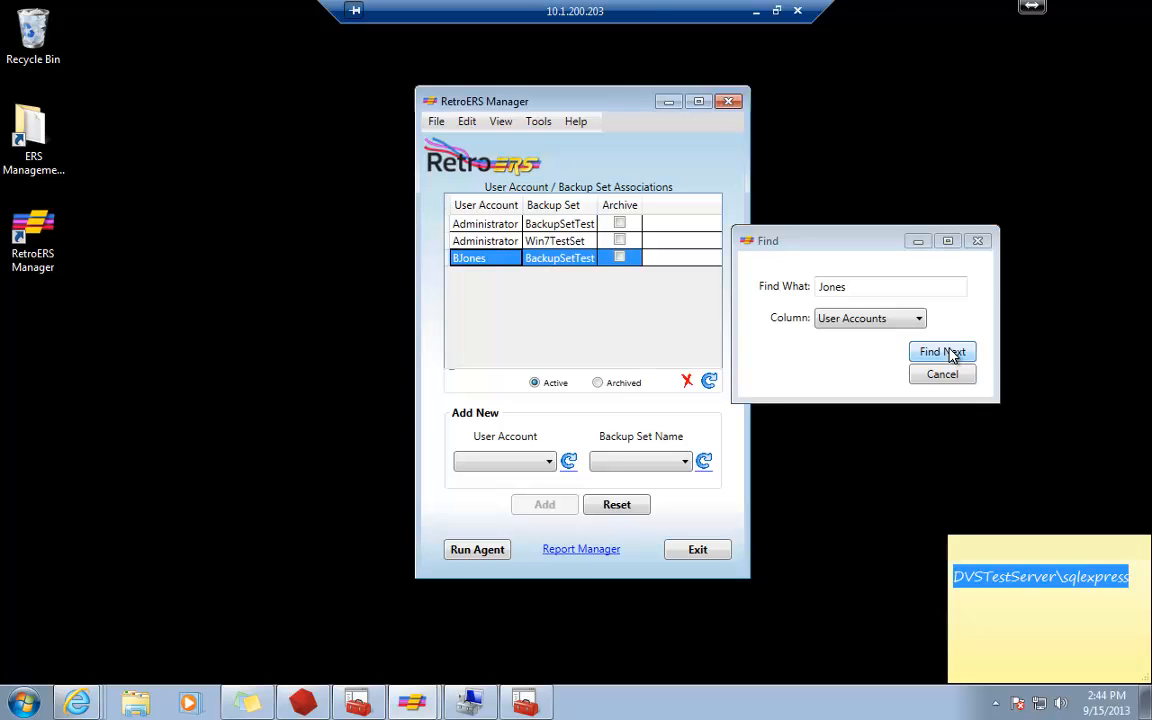
pyautogui.click(951, 355)
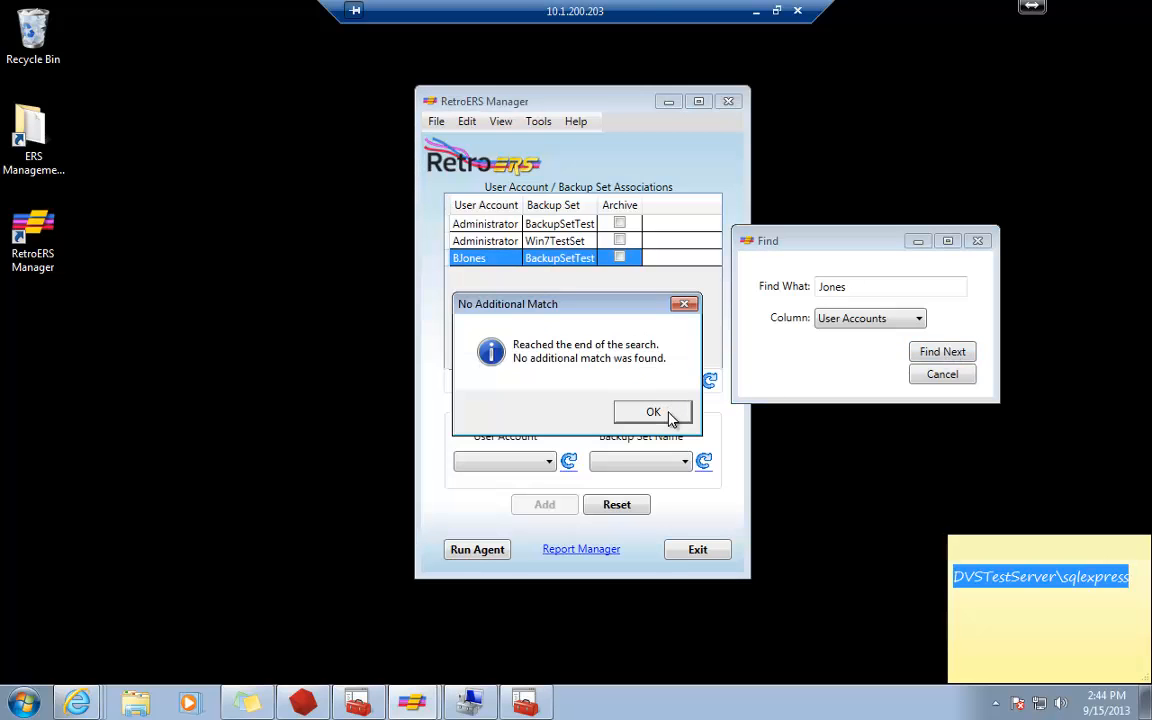
pyautogui.click(657, 412)
pyautogui.click(960, 375)
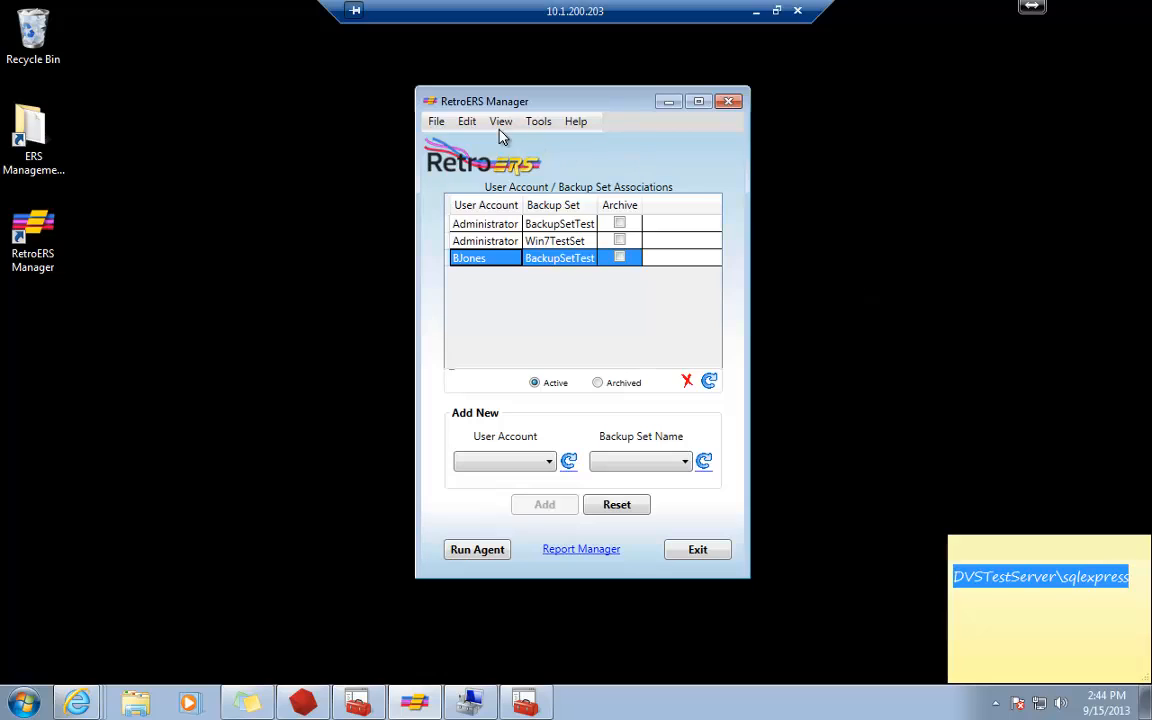
# Open the RetroERS Manager properties showing the installation folder and IP address.
pyautogui.click(466, 121)
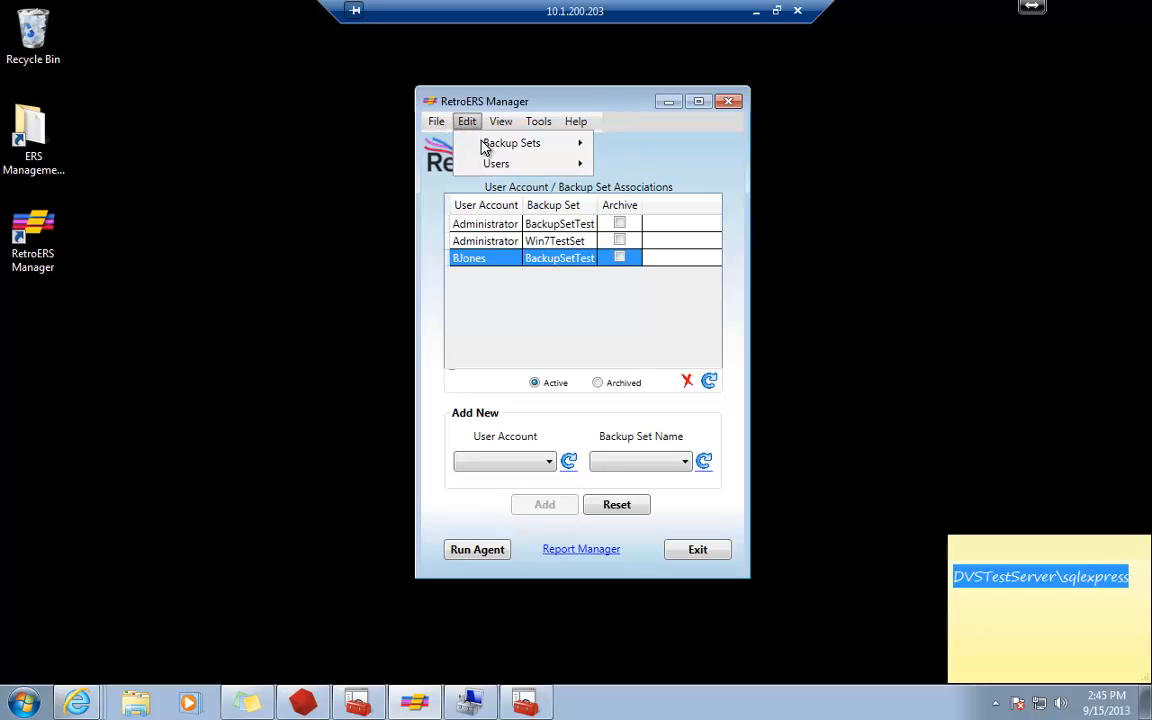
pyautogui.moveTo(491, 171)
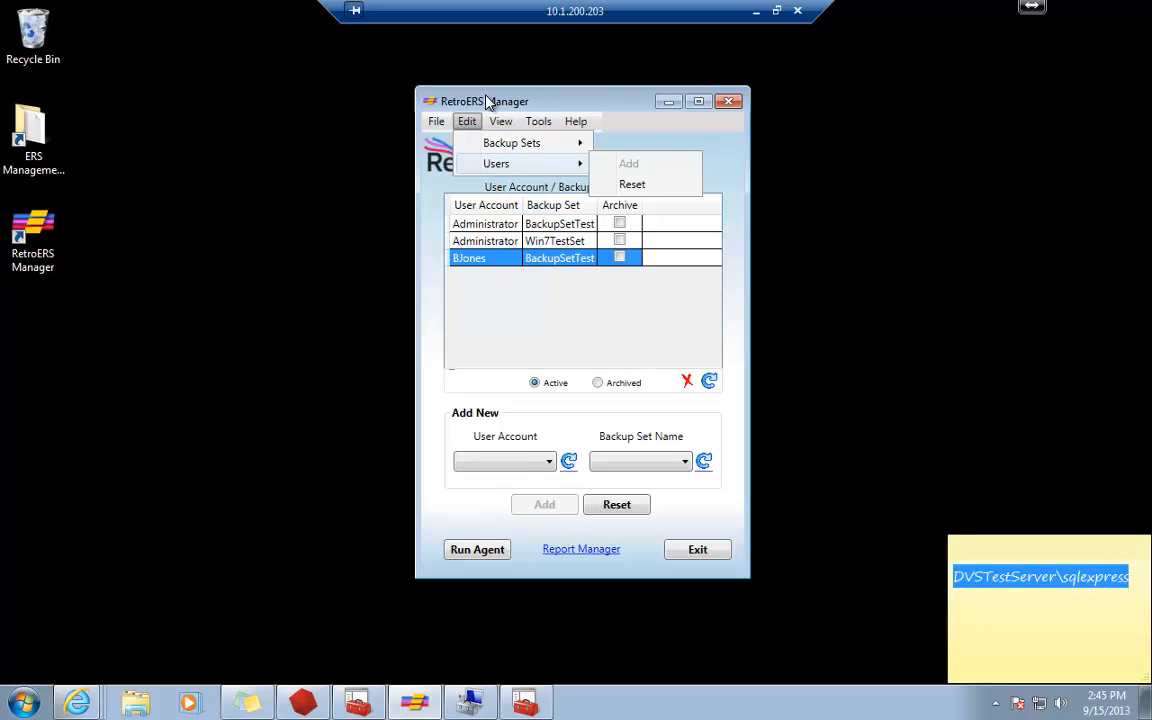
pyautogui.click(505, 125)
pyautogui.click(504, 125)
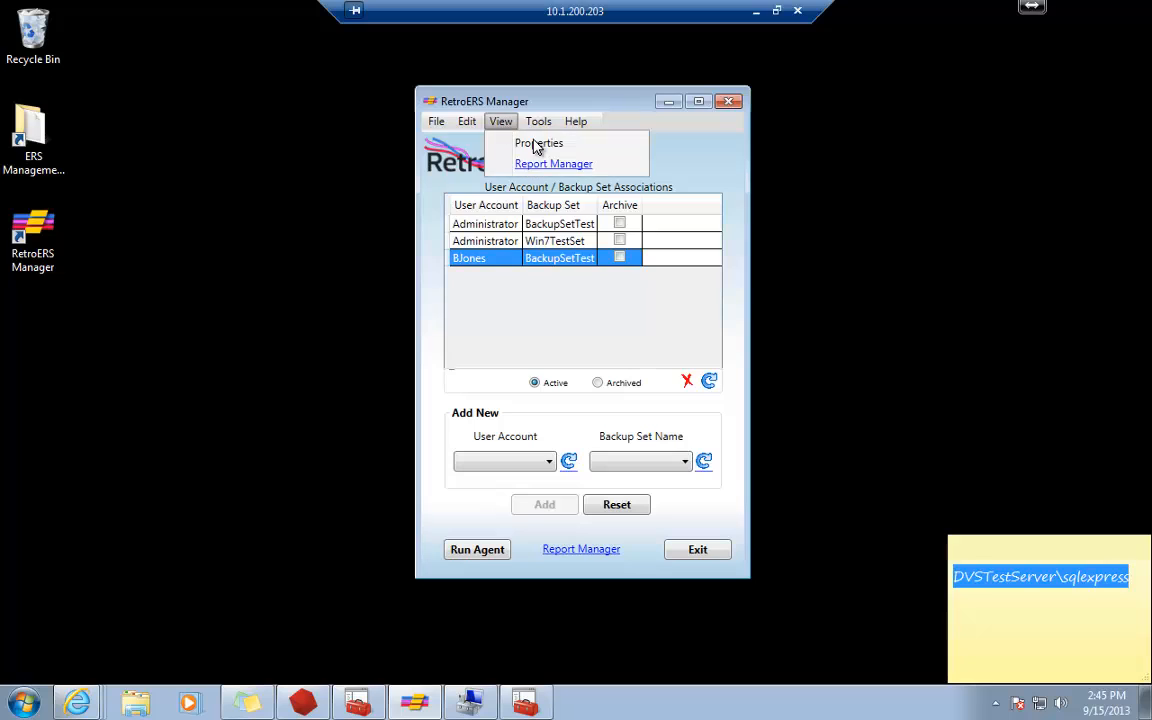
pyautogui.click(540, 145)
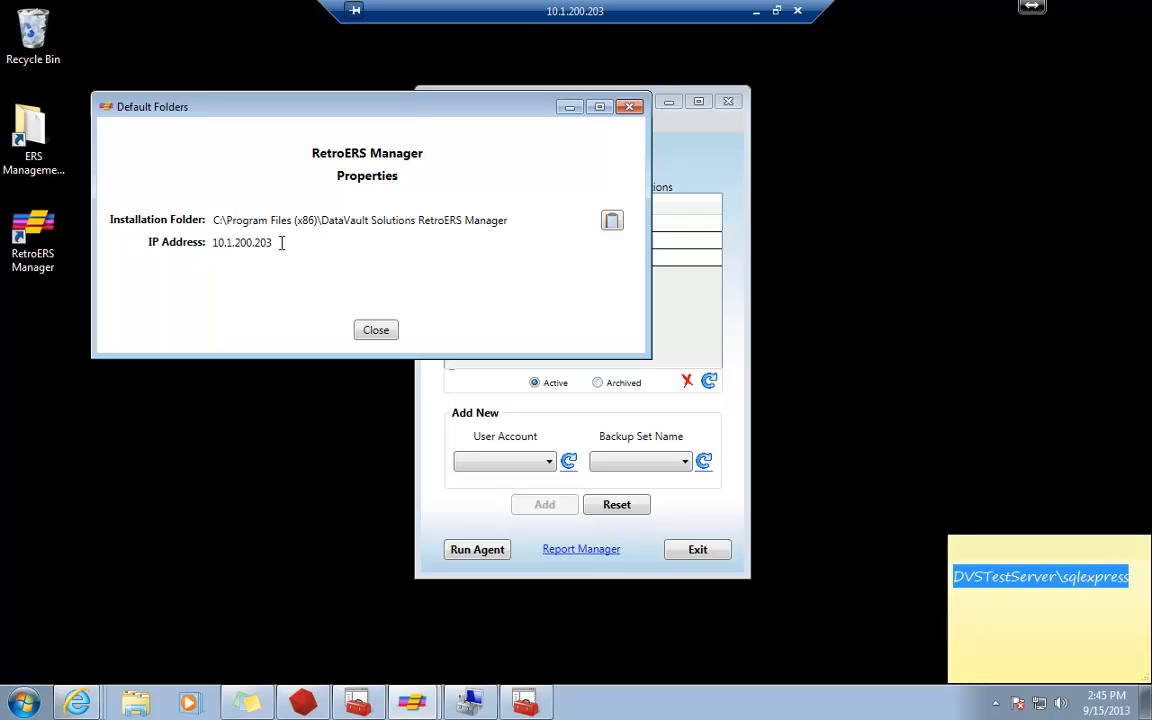
# Close the properties, open Report Manager in the browser and view its RetroERS Reports folder, returning to RetroERS Manager when done.
pyautogui.click(376, 331)
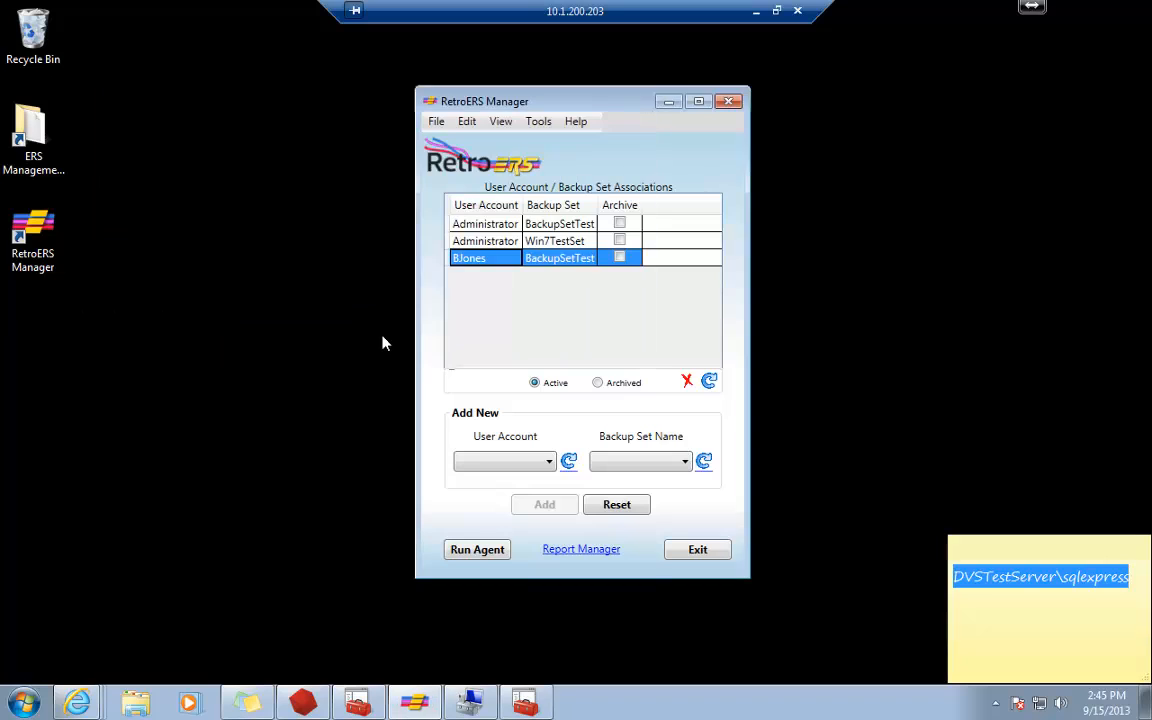
pyautogui.click(494, 123)
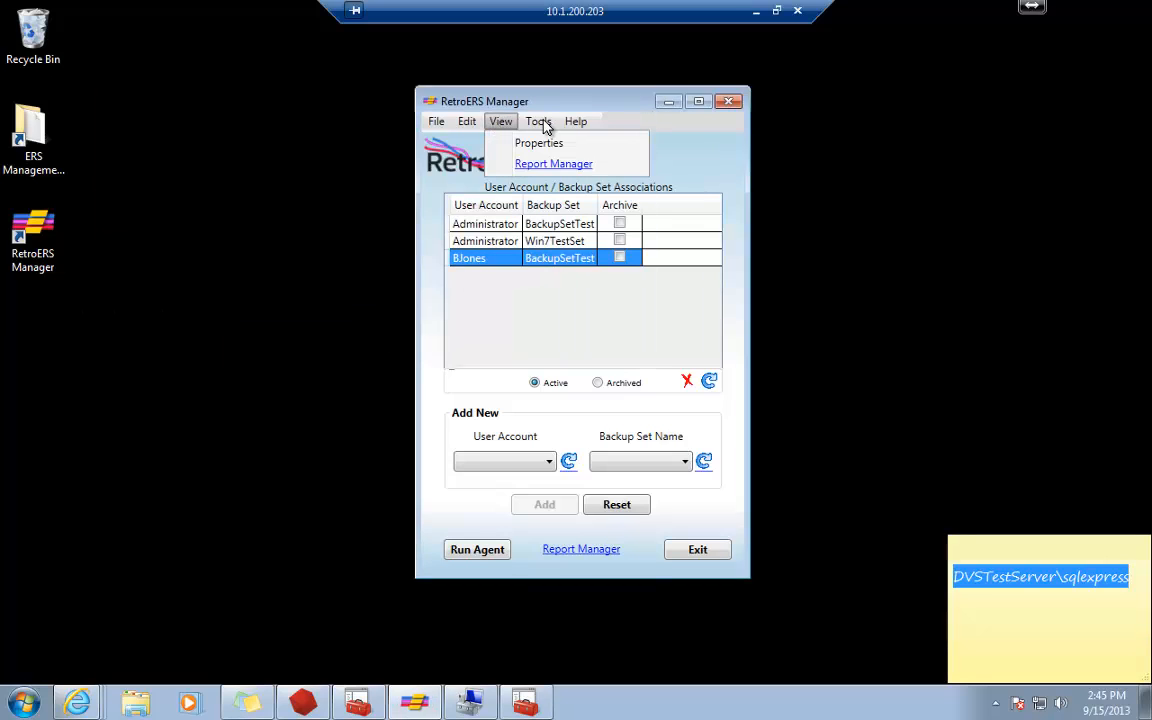
pyautogui.click(541, 122)
pyautogui.moveTo(500, 121)
pyautogui.click(531, 166)
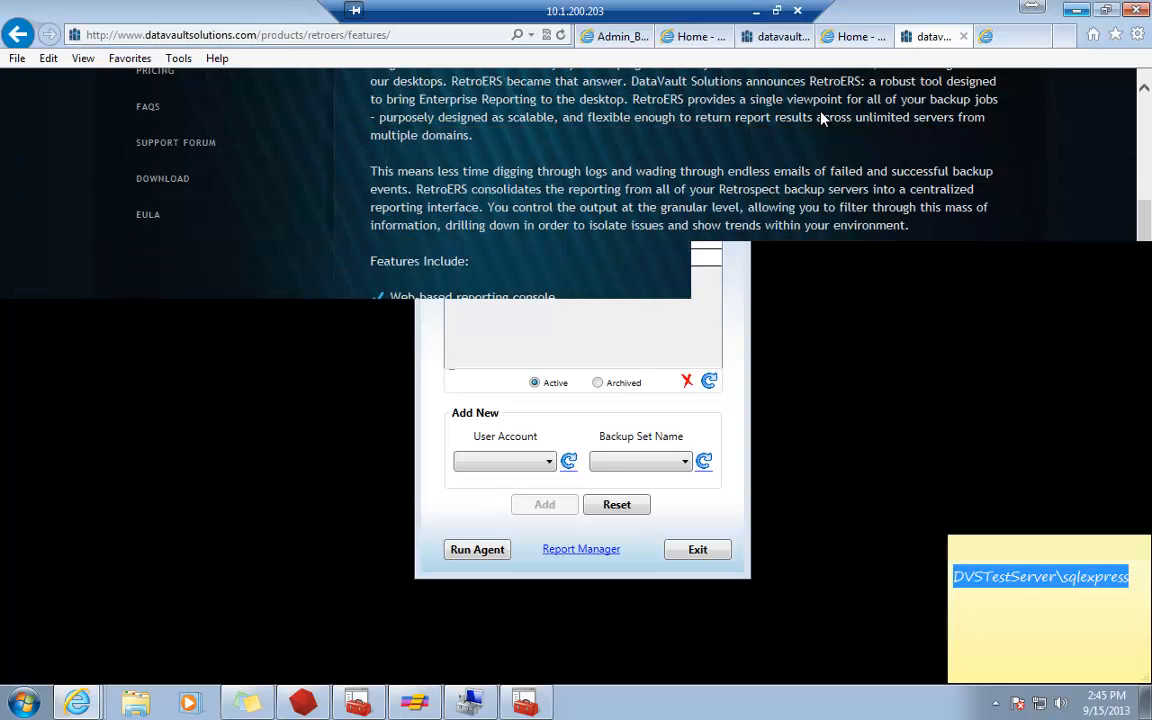
pyautogui.click(993, 42)
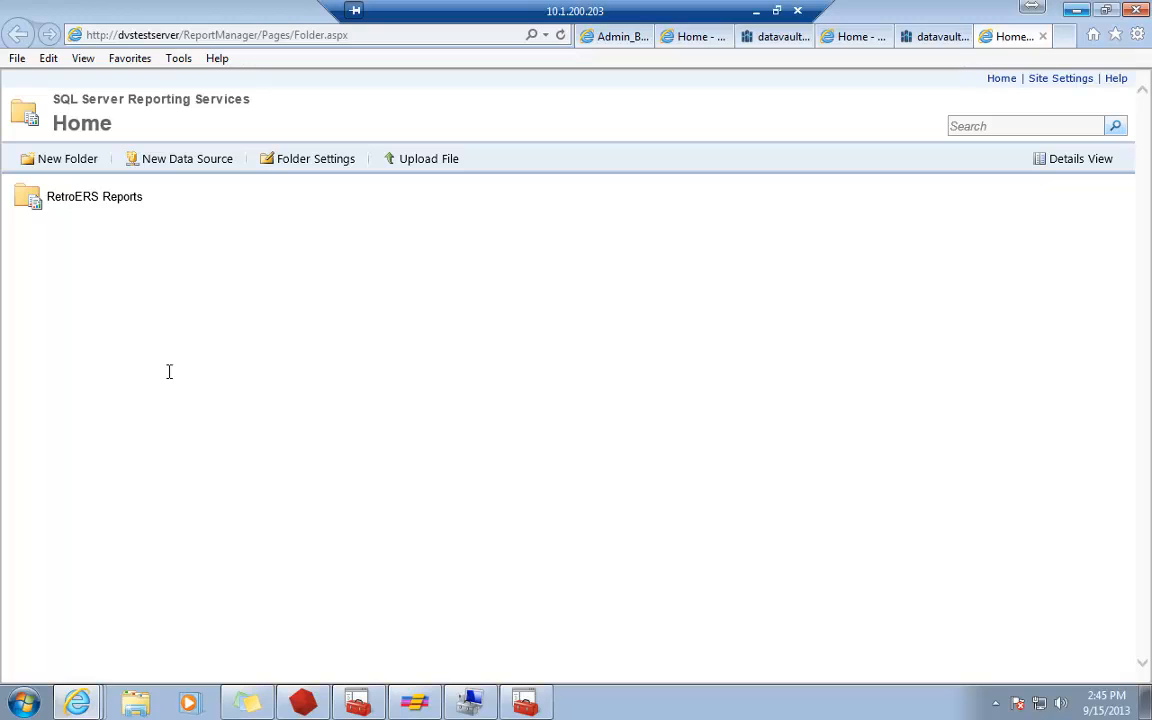
pyautogui.click(102, 199)
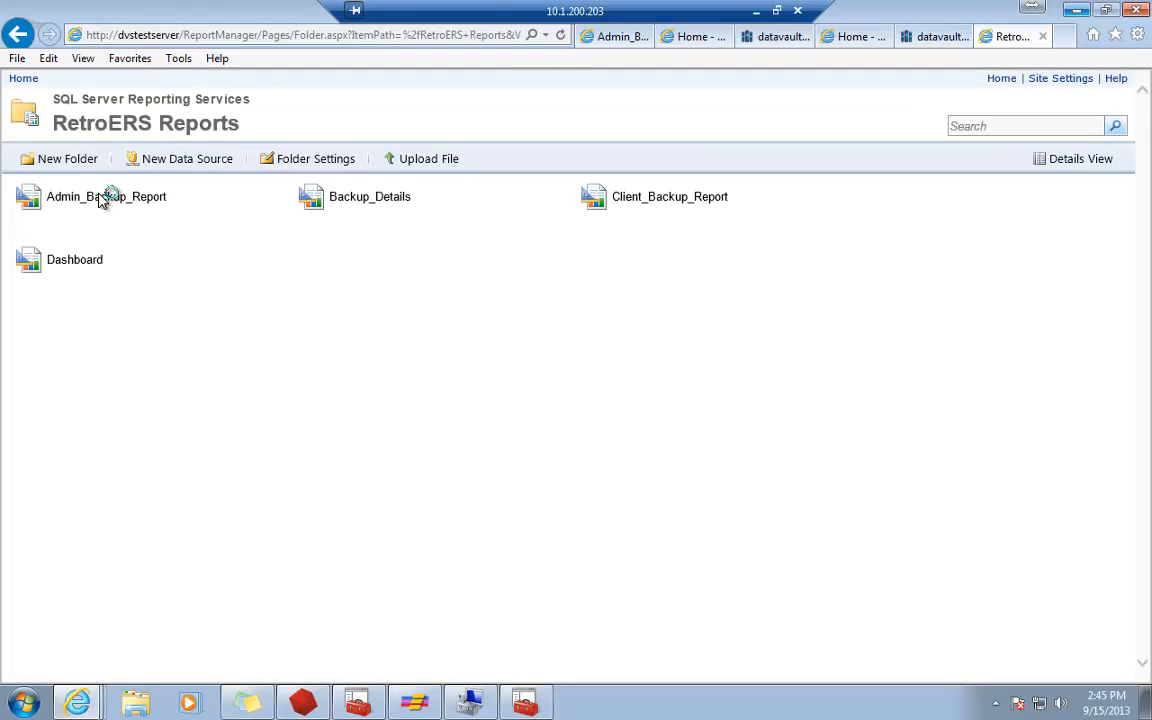
pyautogui.click(1072, 11)
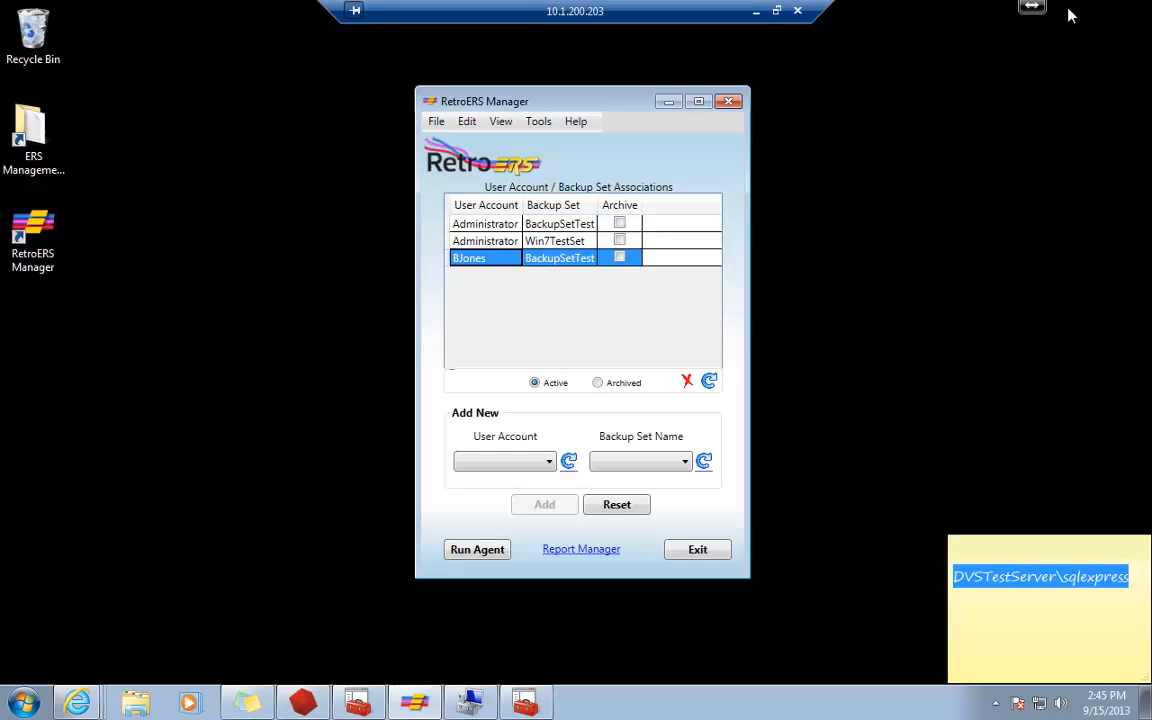
# Open the application settings and inspect the SQL Server options, including the choices for the database mail profile.
pyautogui.click(501, 121)
pyautogui.moveTo(540, 123)
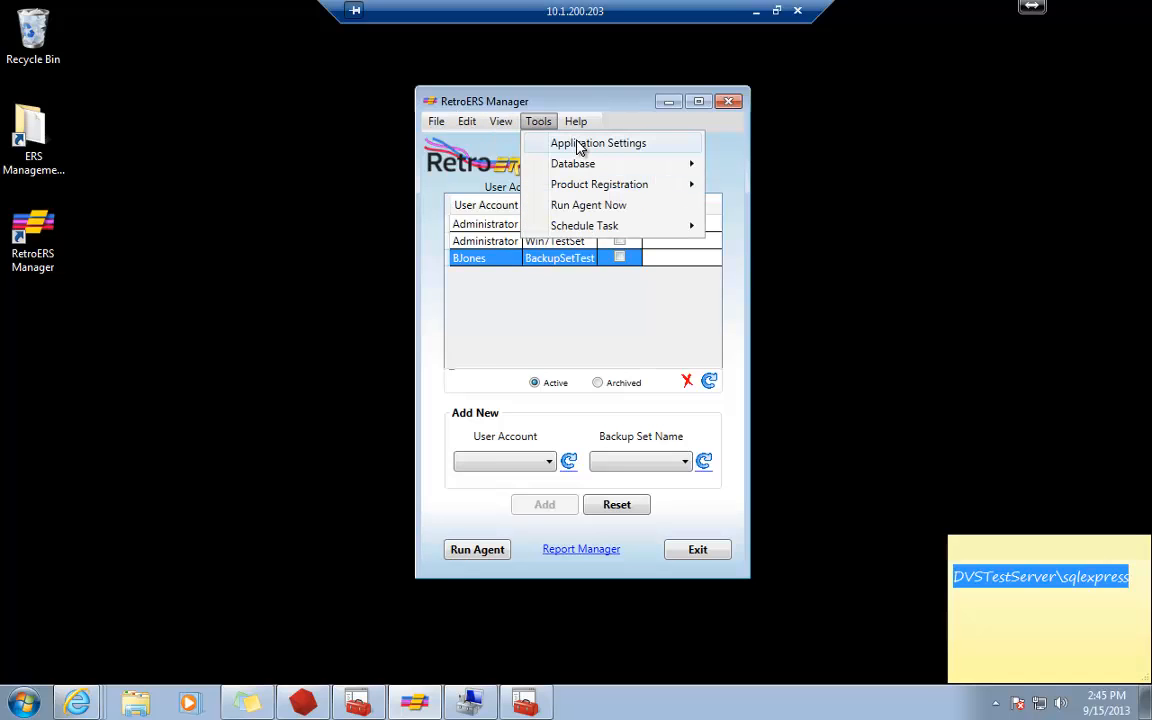
pyautogui.click(580, 144)
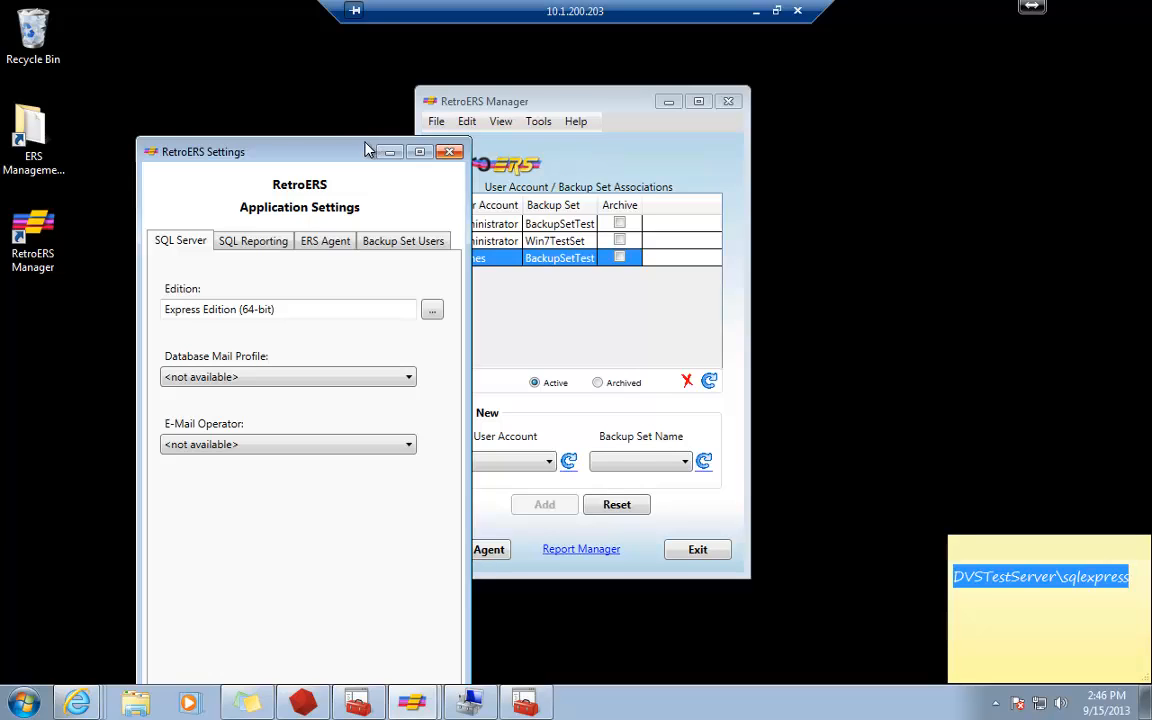
pyautogui.moveTo(349, 160); pyautogui.dragTo(352, 68)
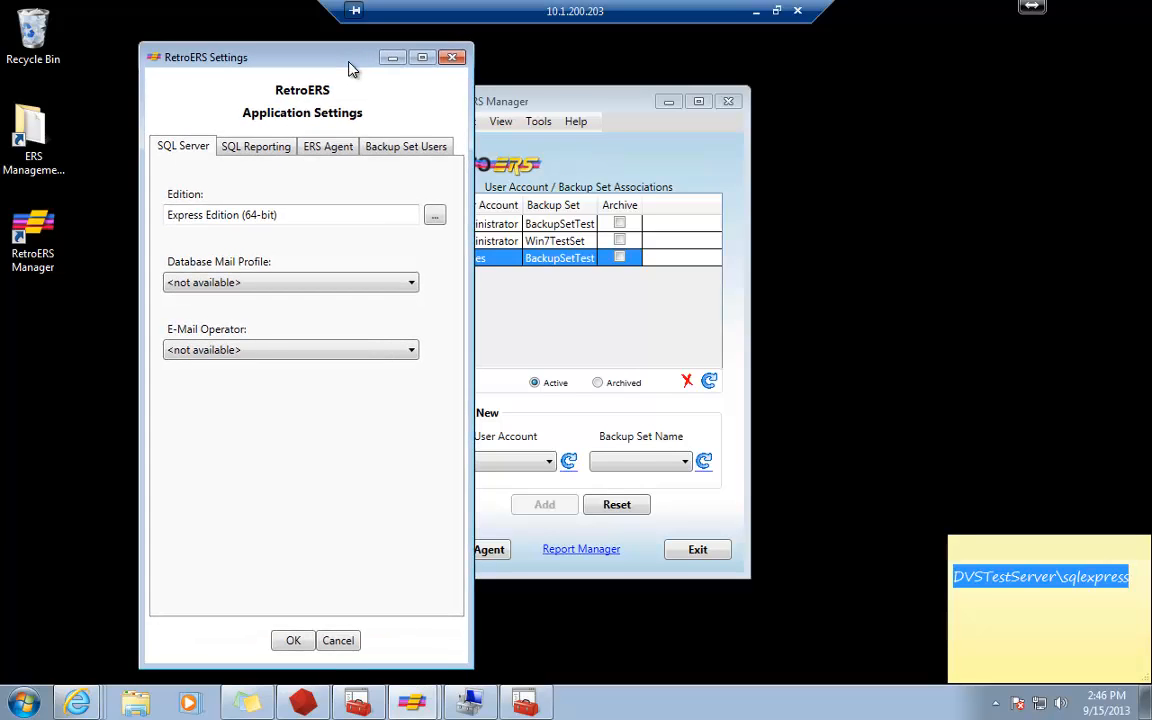
pyautogui.click(253, 287)
pyautogui.click(253, 287)
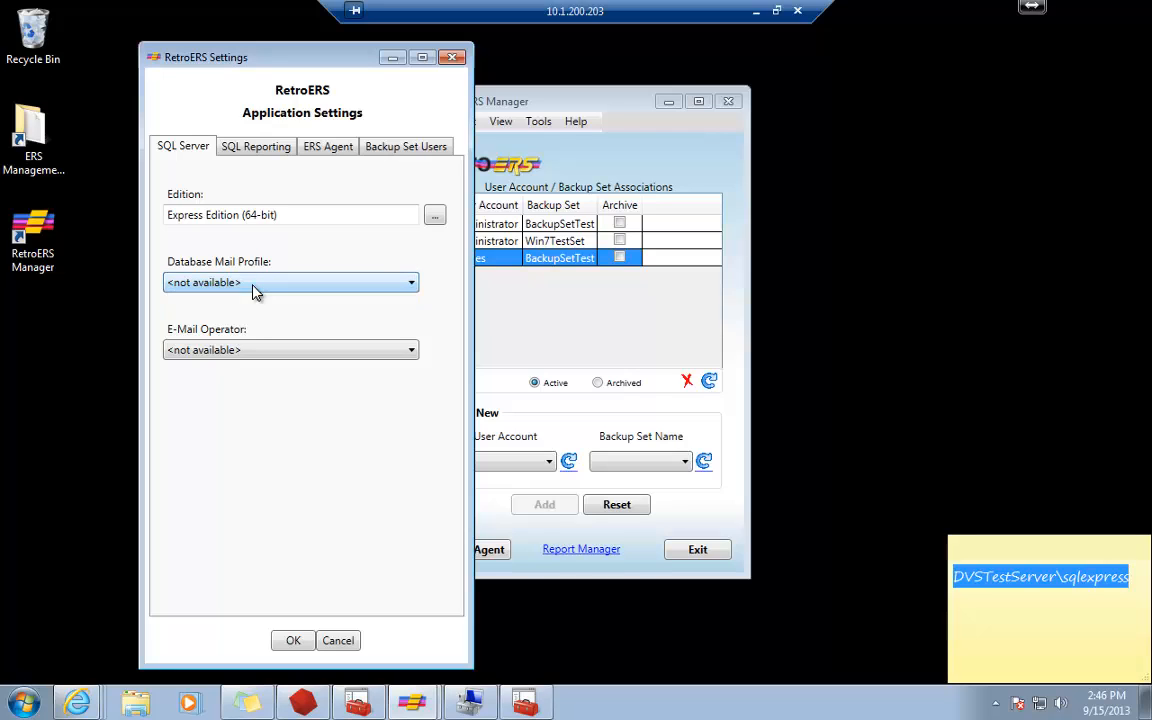
# Review the SQL Reporting, ERS Agent and Backup Set Users settings, and accept the application settings as they are.
pyautogui.click(264, 153)
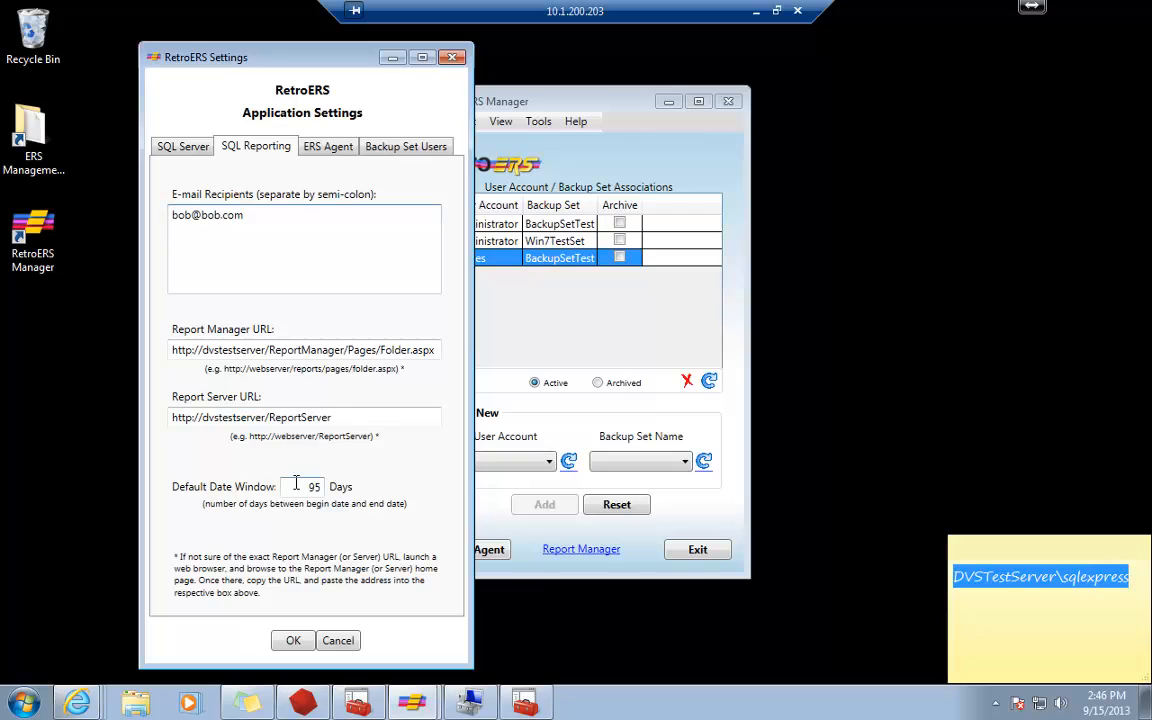
pyautogui.click(329, 148)
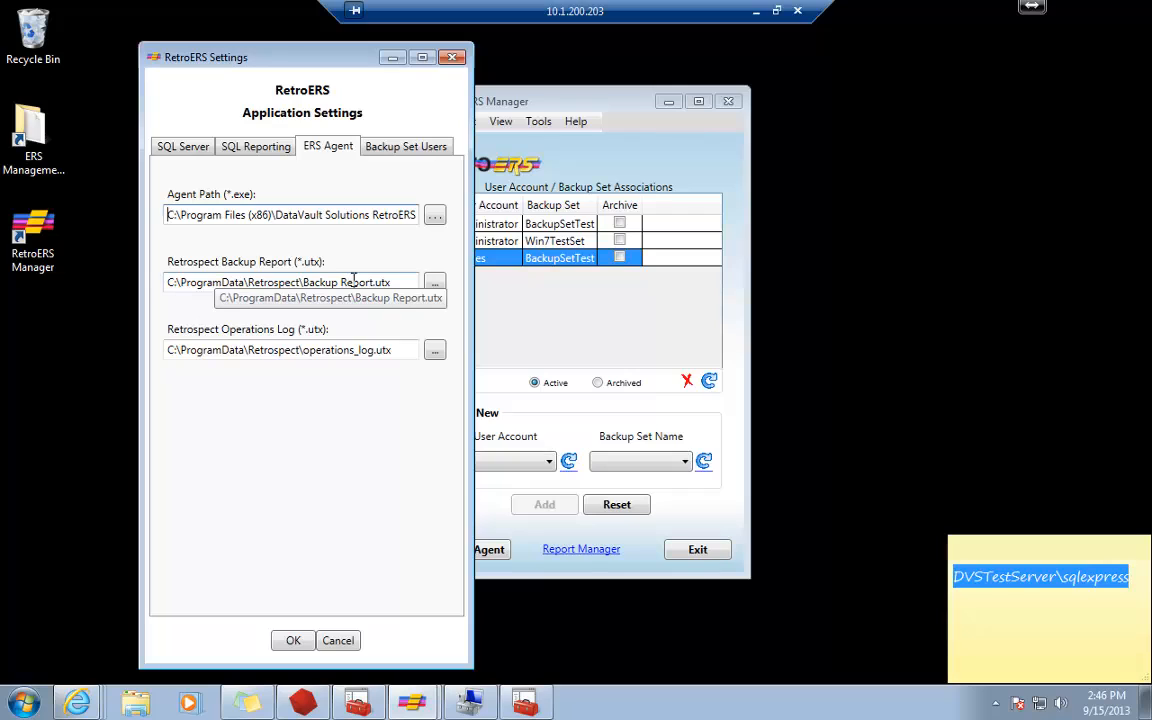
pyautogui.click(421, 150)
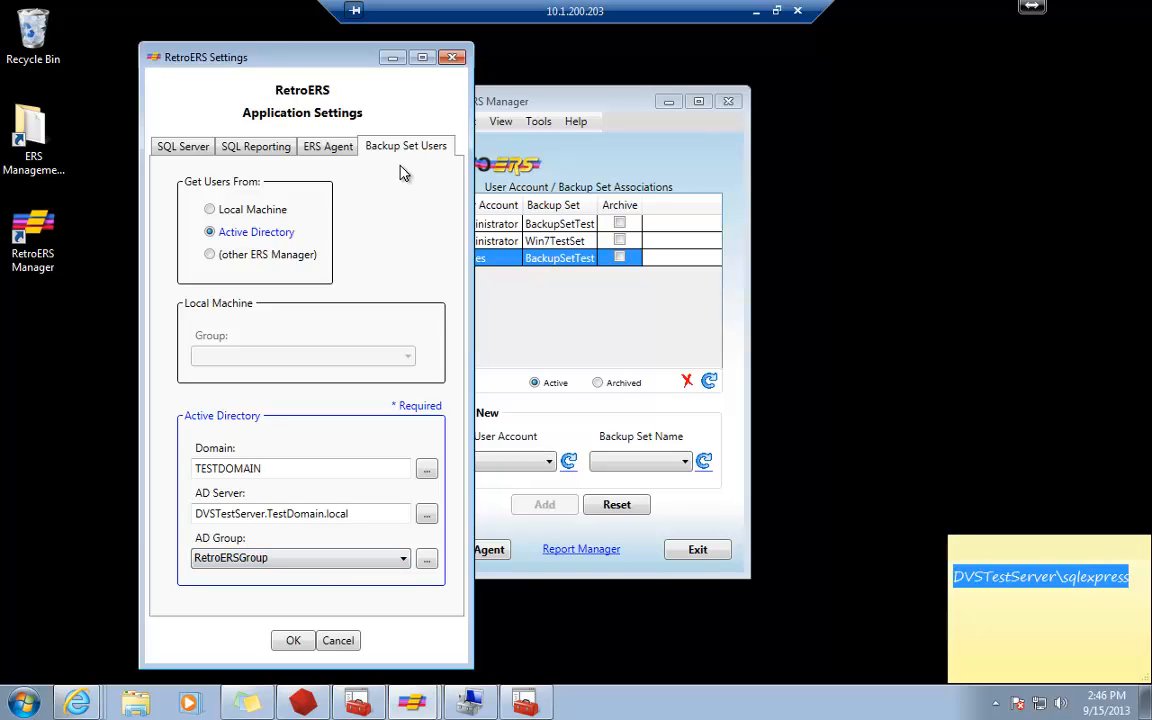
pyautogui.click(293, 640)
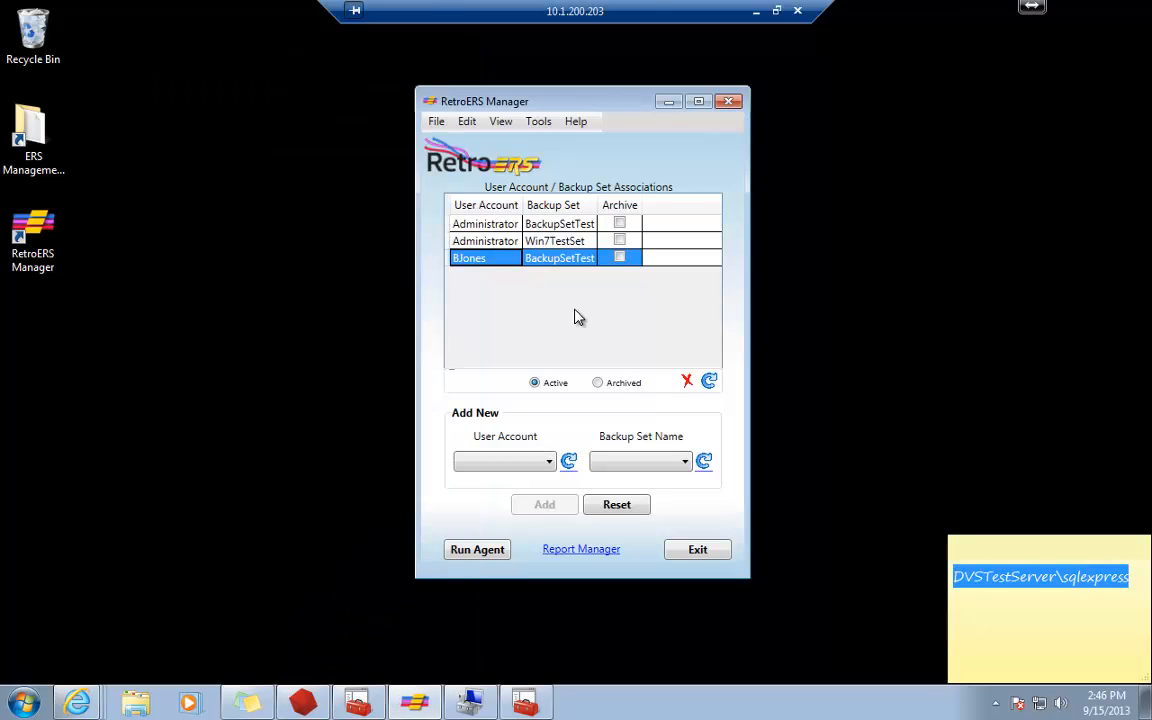
# View the password change form for the RetroERS SQL account and cancel it without entering anything.
pyautogui.click(540, 121)
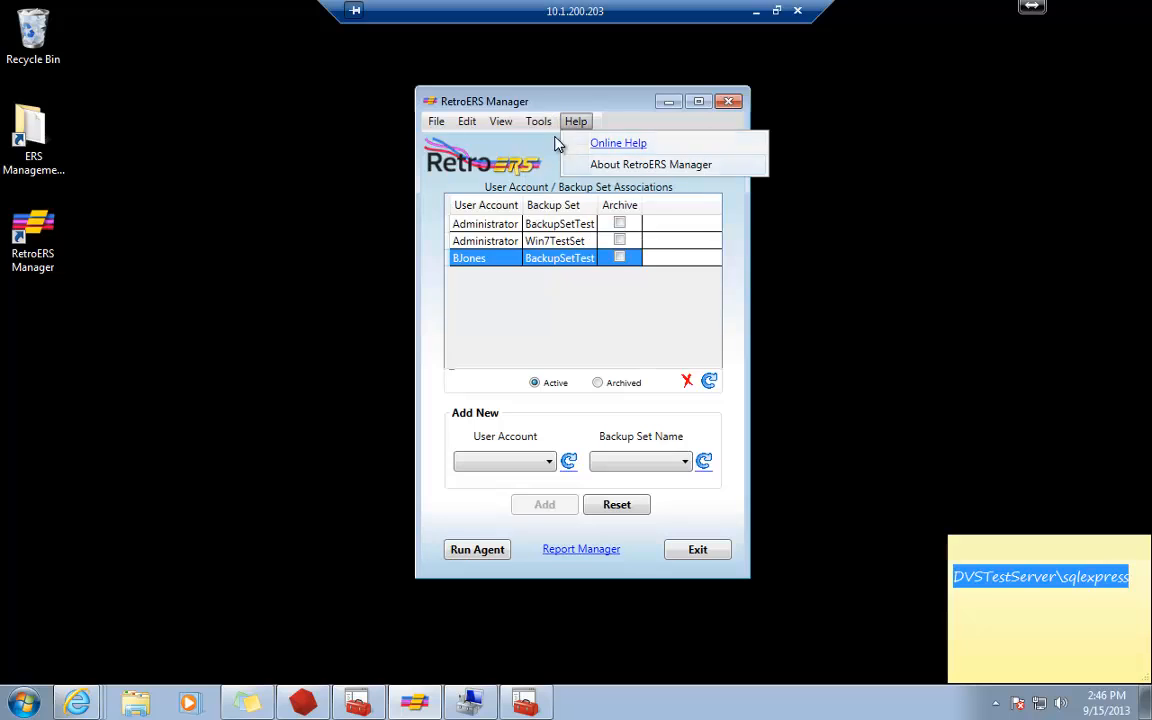
pyautogui.moveTo(565, 172)
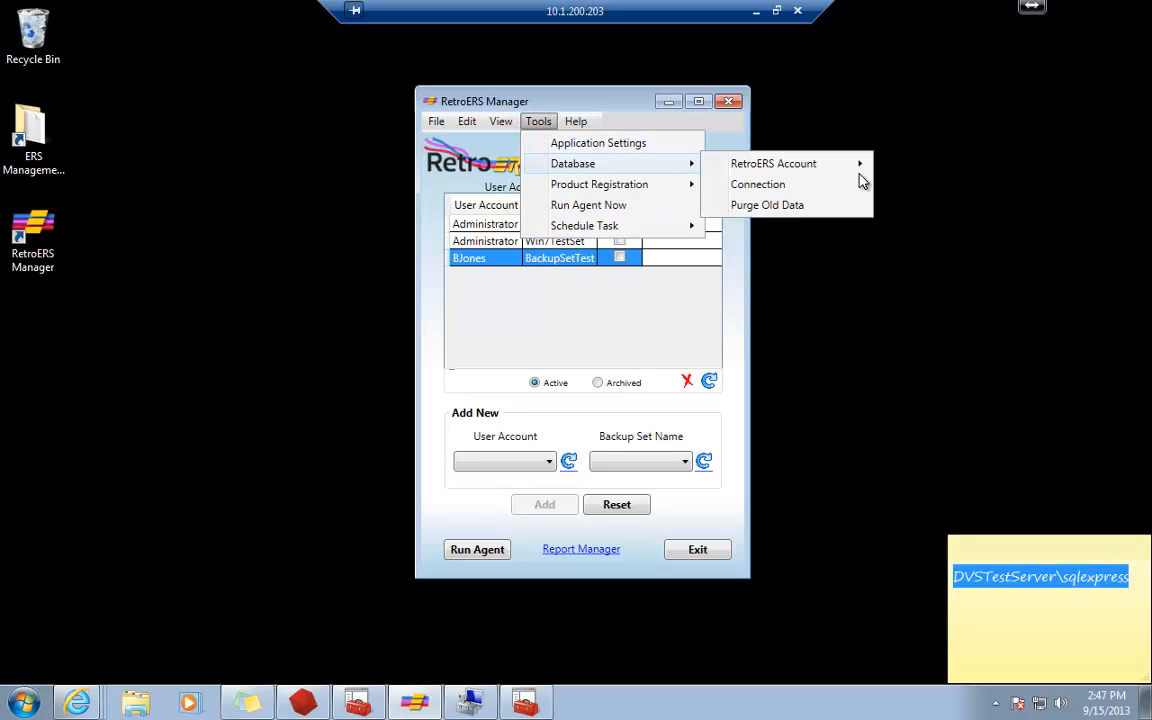
pyautogui.moveTo(828, 174)
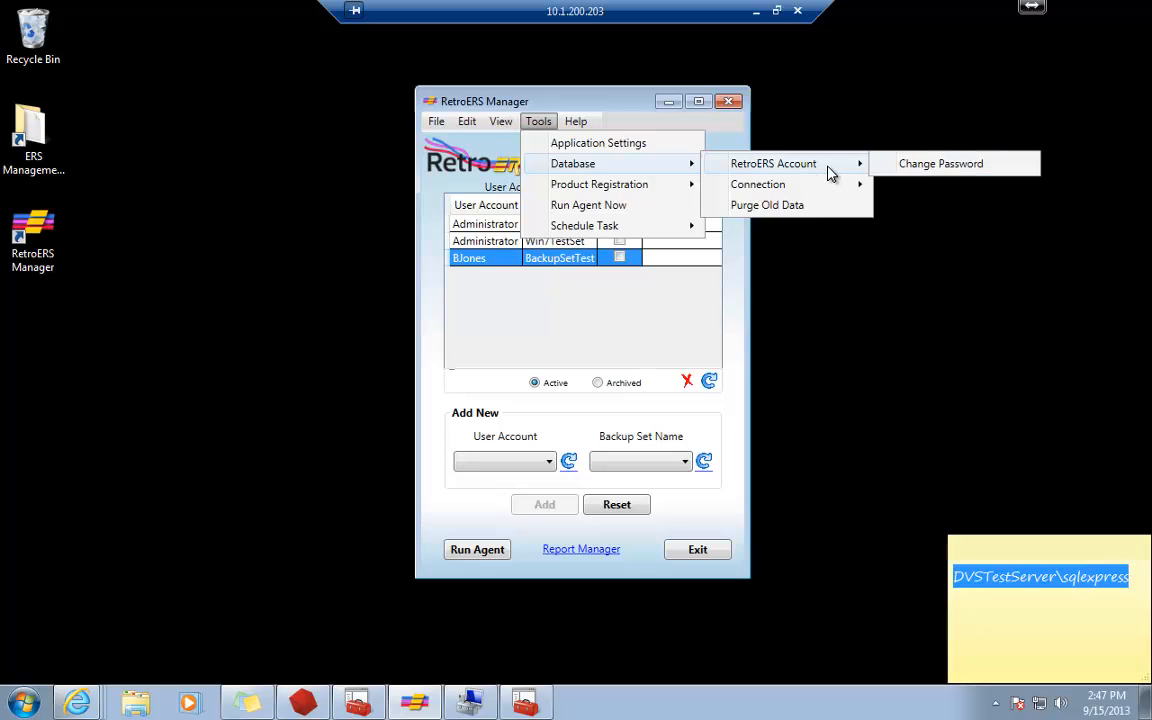
pyautogui.click(953, 168)
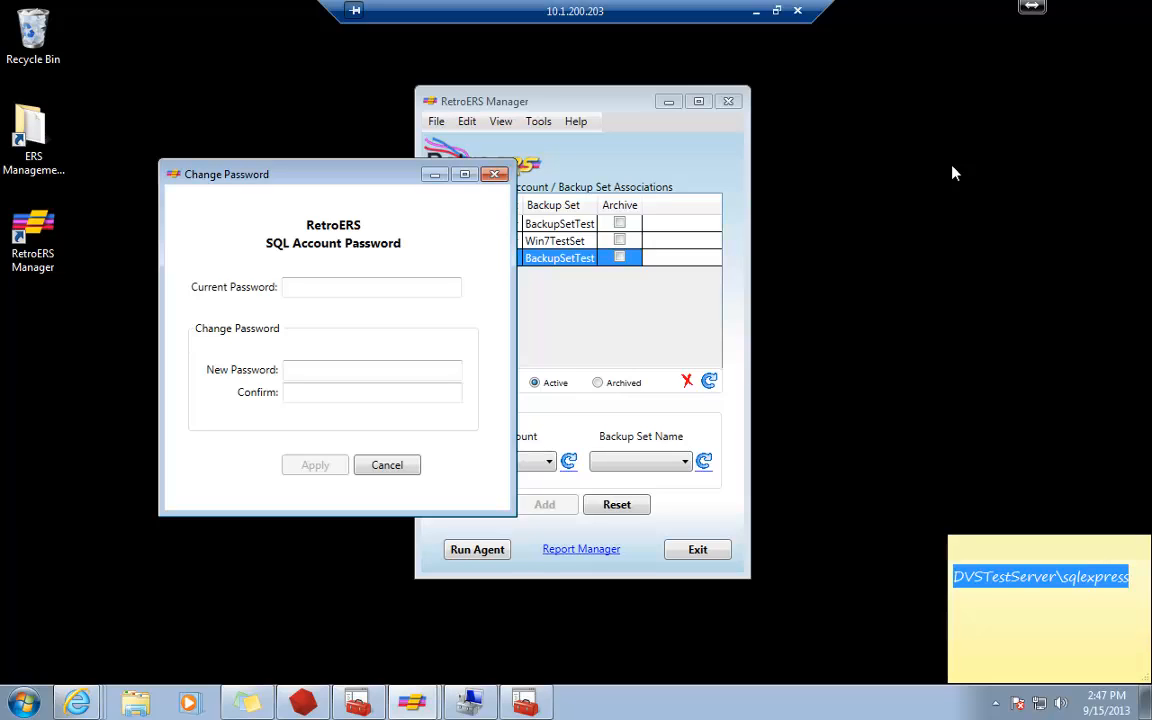
pyautogui.click(312, 286)
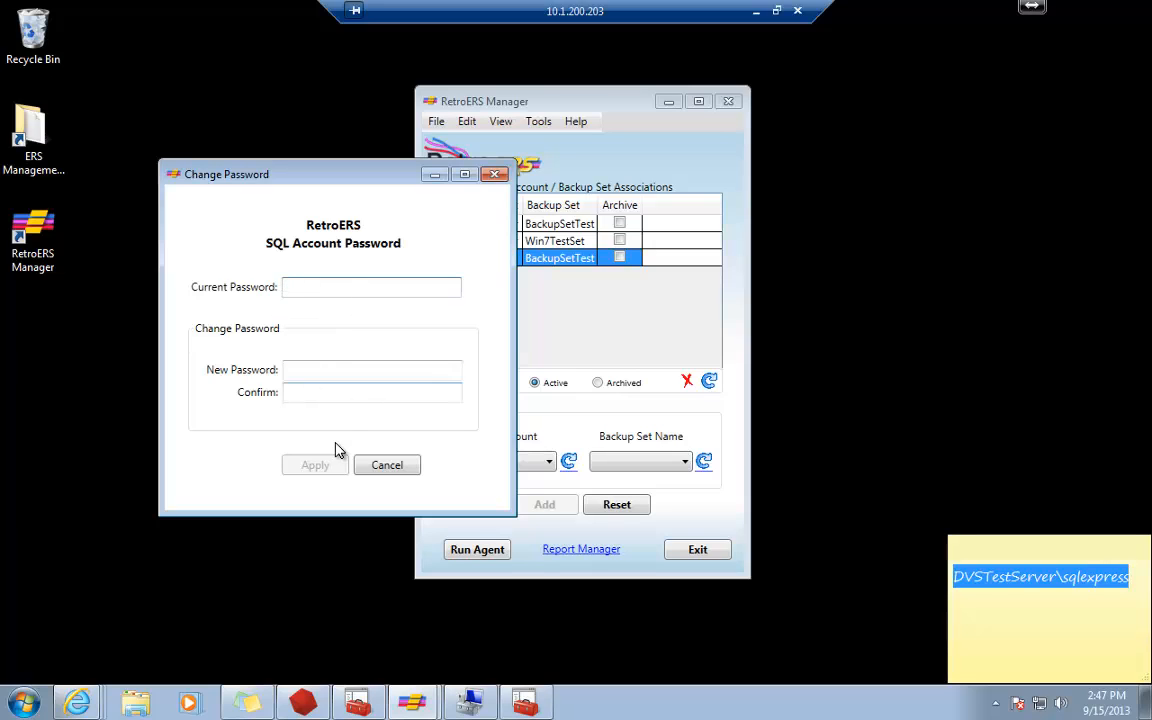
pyautogui.click(382, 468)
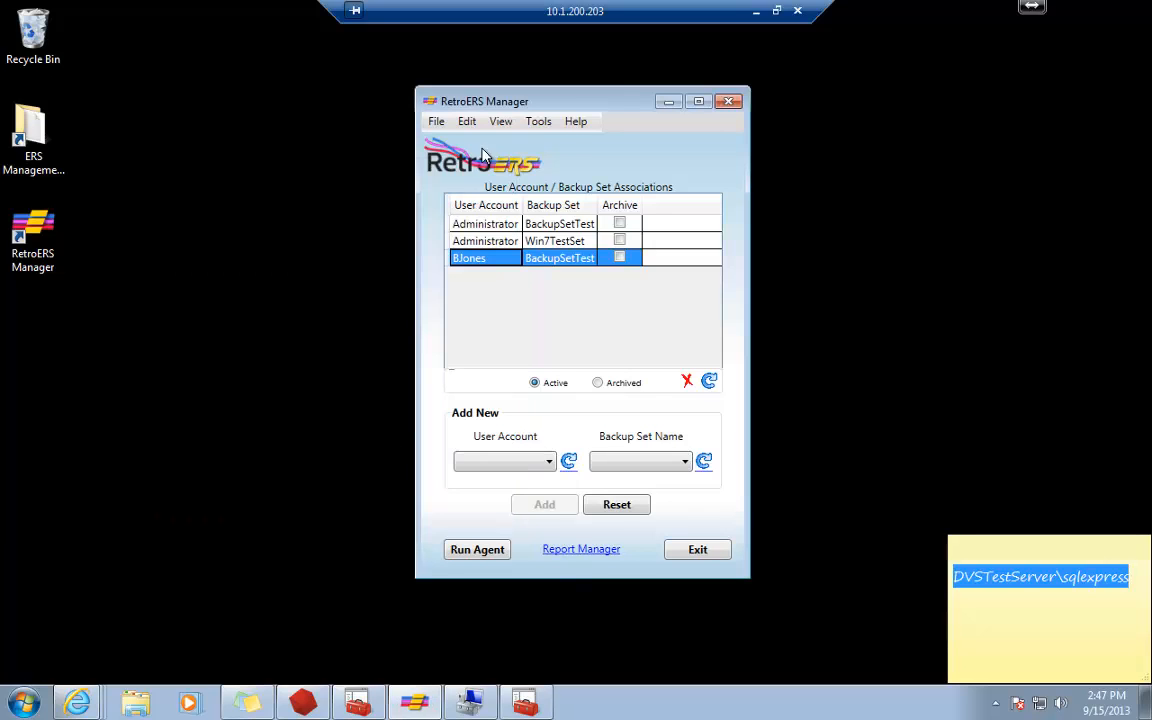
# View the RetroERS database connection settings in the Connection Editor and cancel without changing them.
pyautogui.click(539, 122)
pyautogui.moveTo(566, 166)
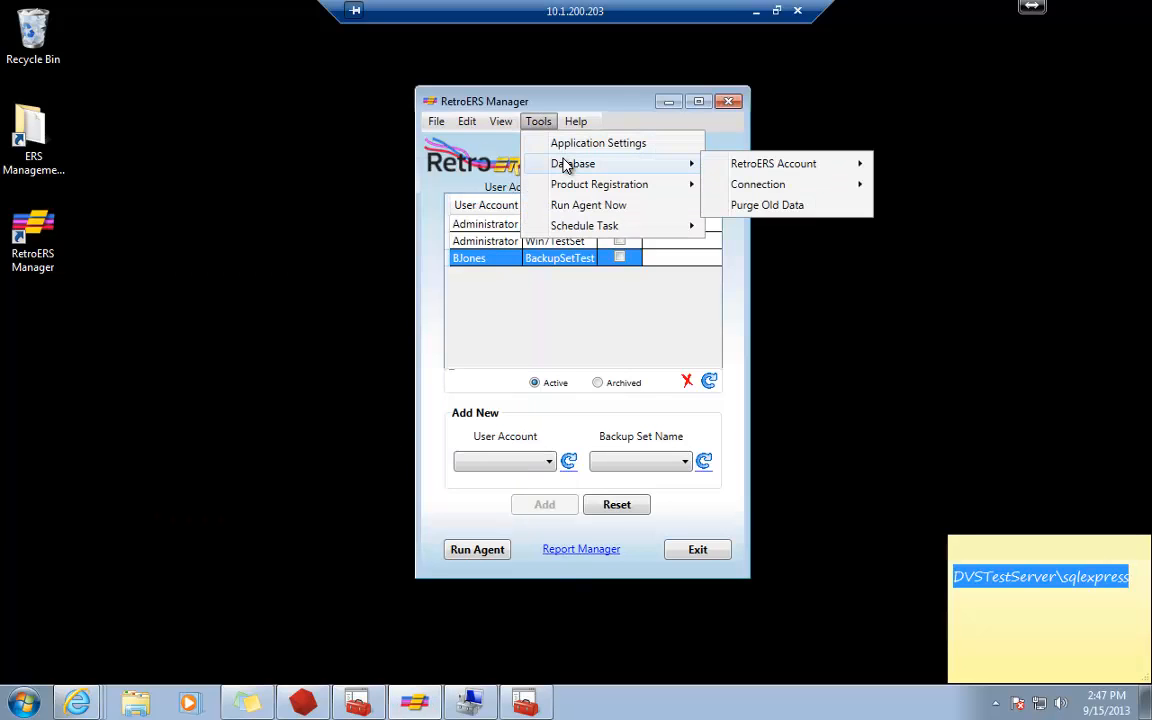
pyautogui.moveTo(790, 189)
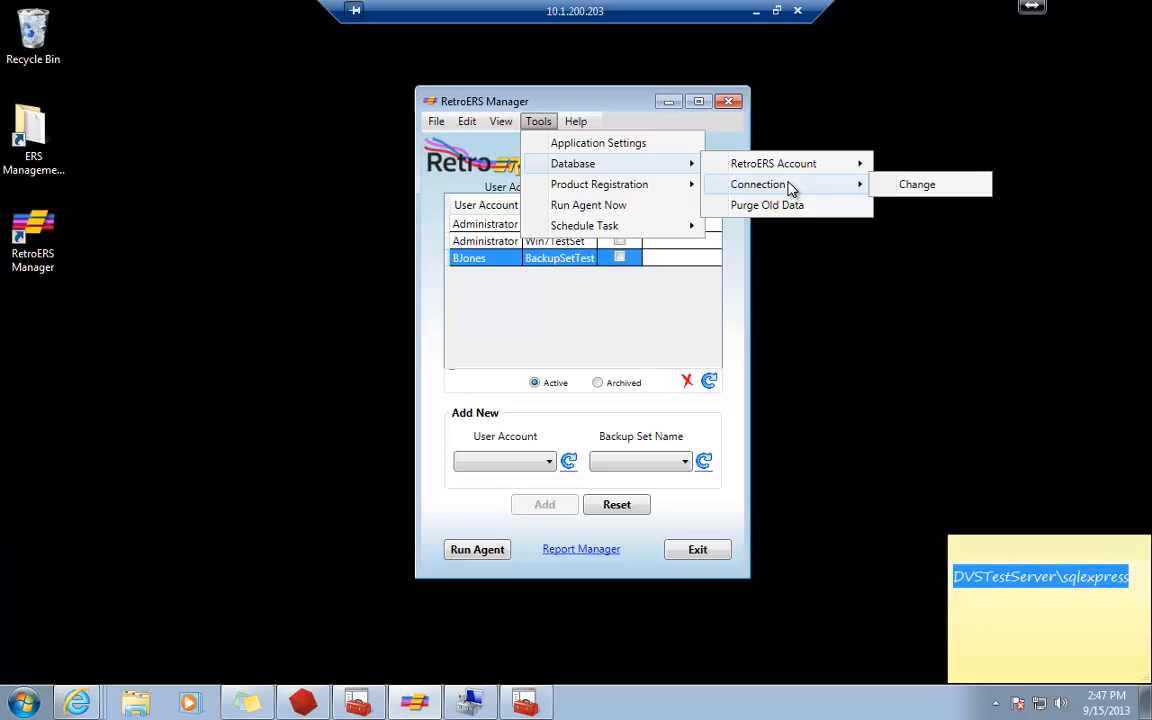
pyautogui.click(916, 188)
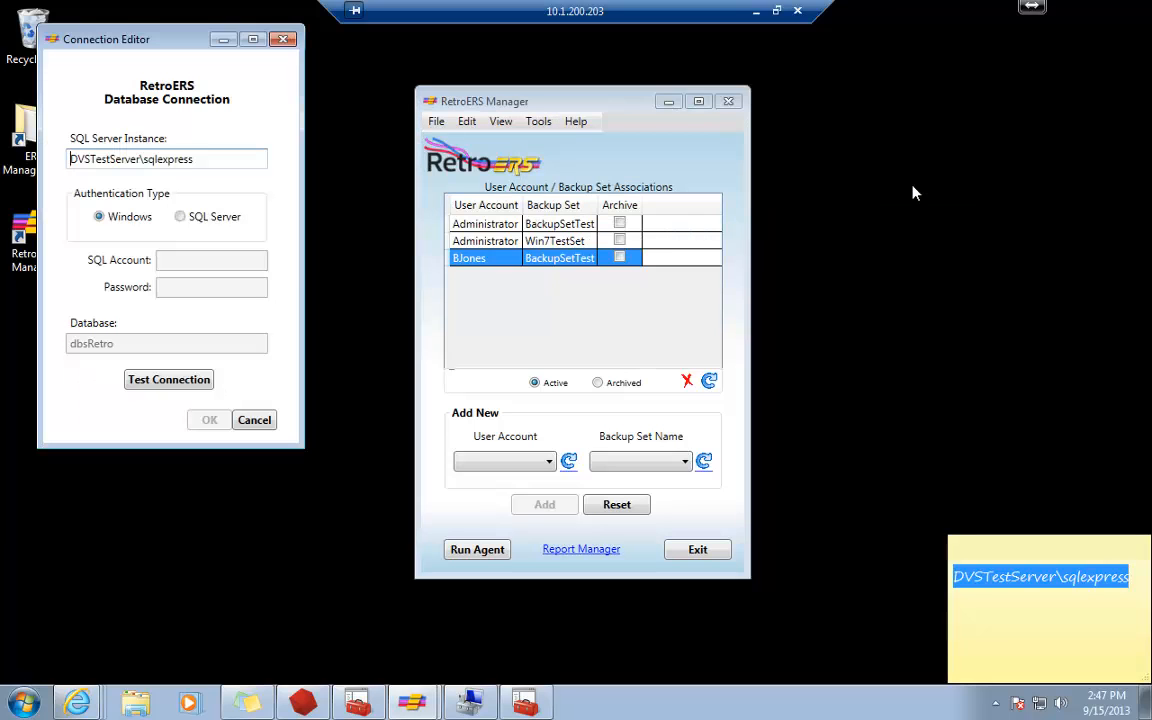
pyautogui.moveTo(148, 37); pyautogui.dragTo(238, 117)
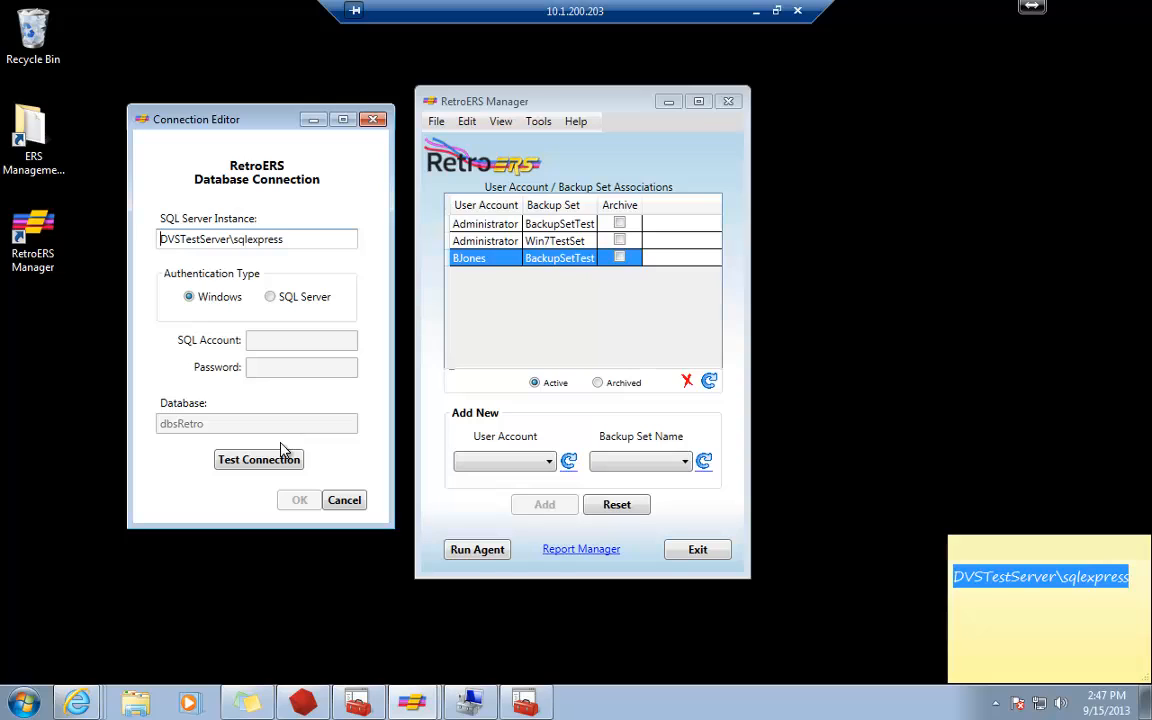
pyautogui.click(344, 500)
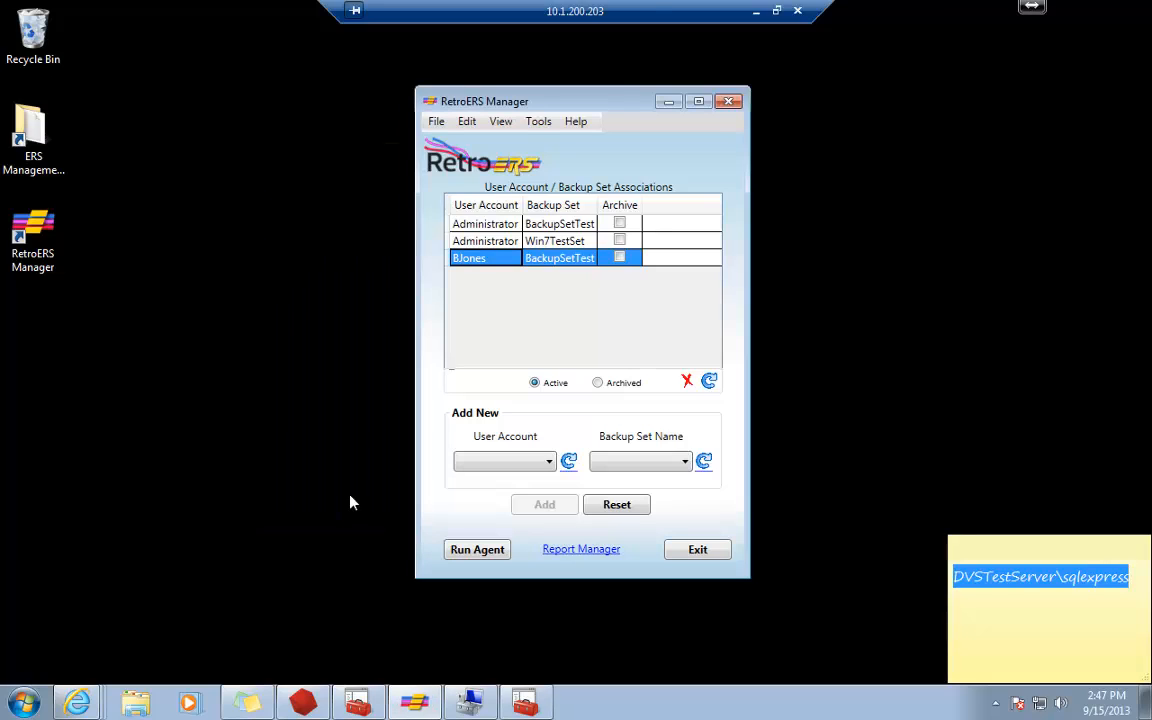
# Open the database tool for purging old data and move its window clear of the desktop icons.
pyautogui.click(539, 124)
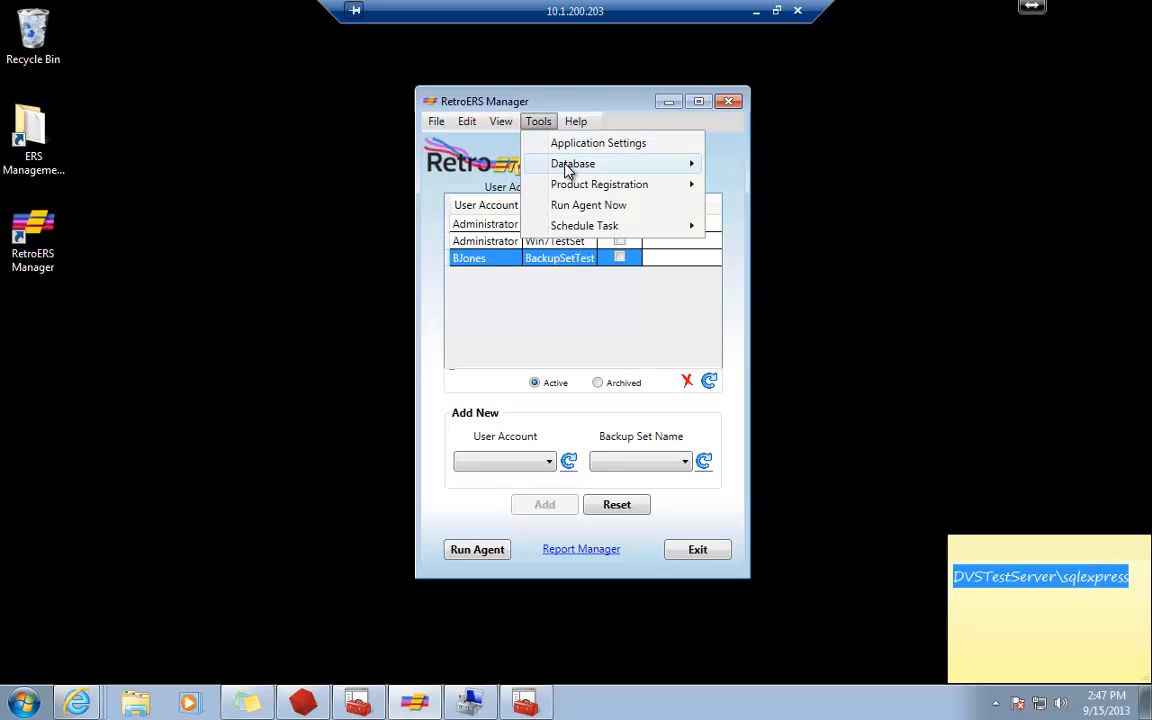
pyautogui.moveTo(570, 165)
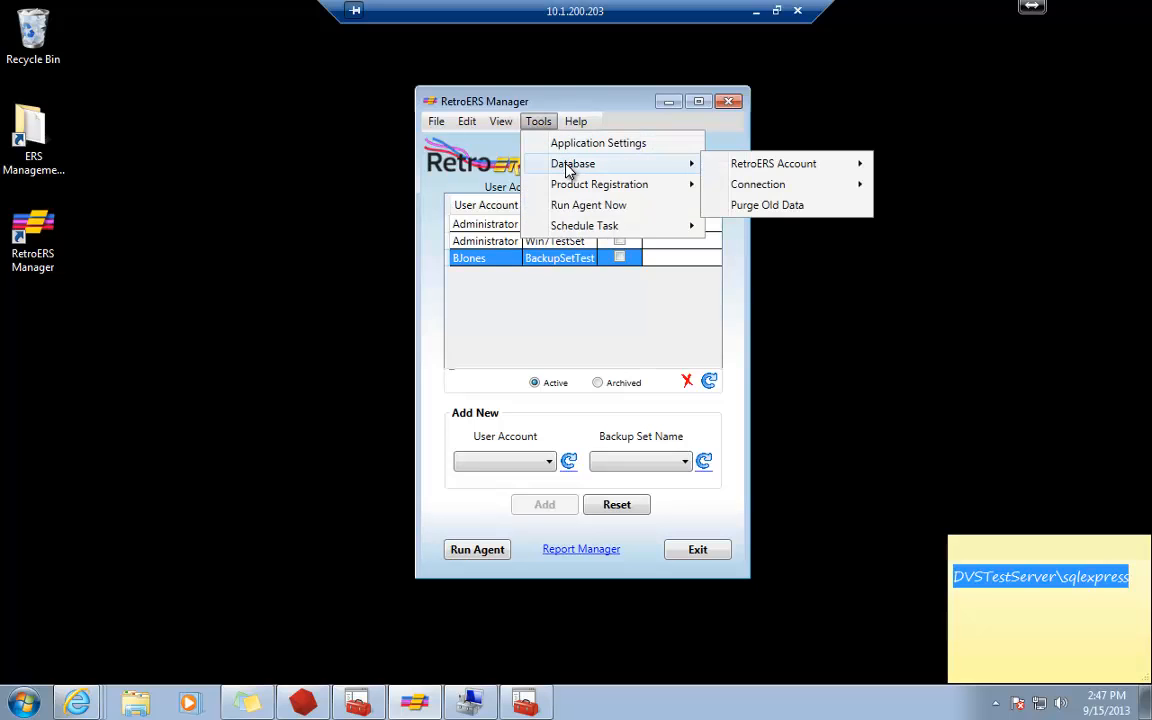
pyautogui.click(766, 207)
pyautogui.moveTo(165, 44); pyautogui.dragTo(268, 148)
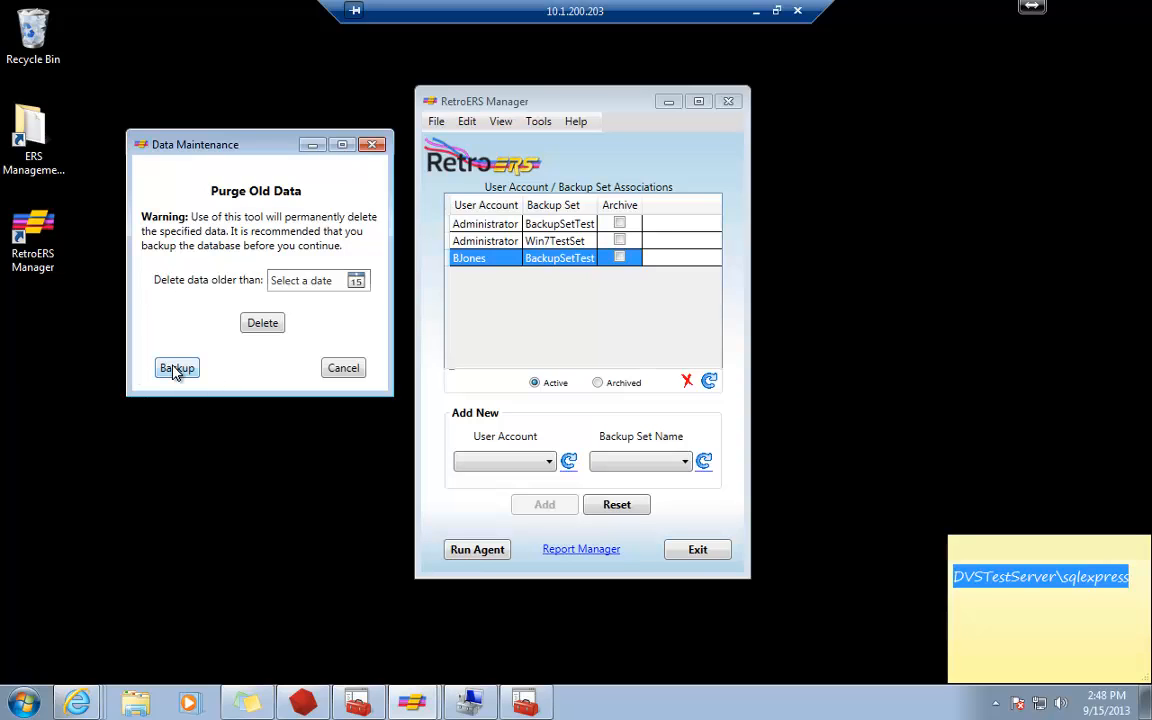
# Set the purge cutoff date to 1/1/2013 and permanently delete all data older than that date.
pyautogui.click(356, 281)
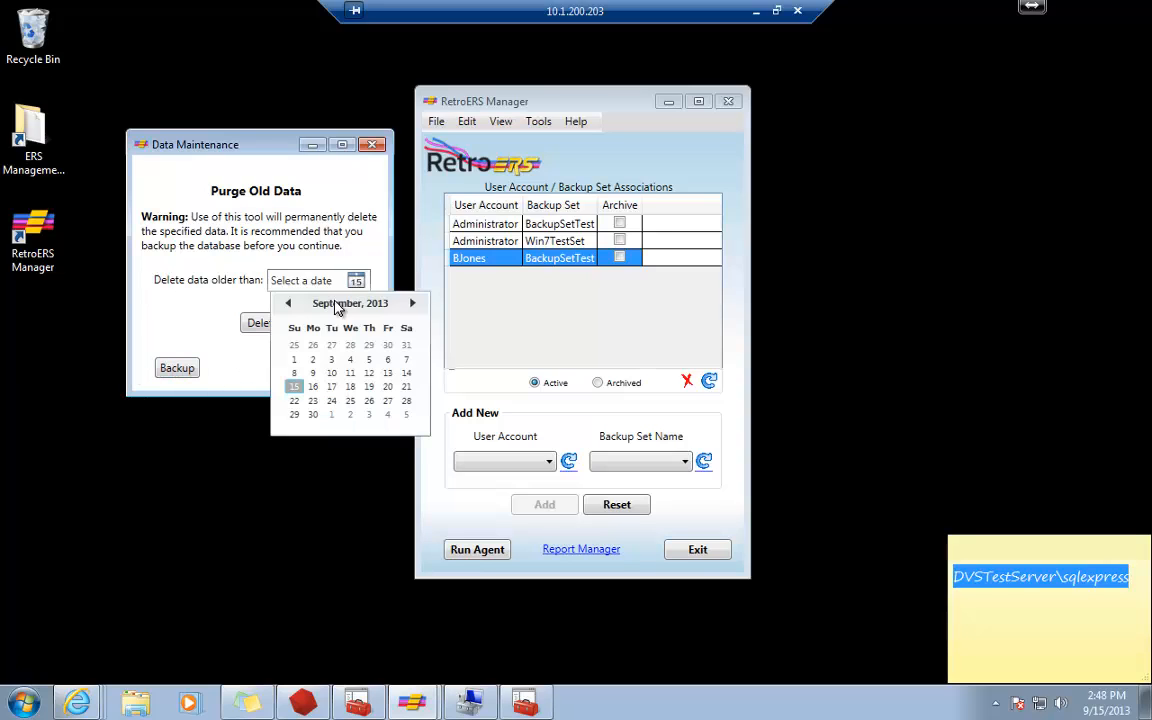
pyautogui.click(288, 304)
pyautogui.click(288, 304)
pyautogui.click(288, 304)
pyautogui.click(288, 304)
pyautogui.click(288, 304)
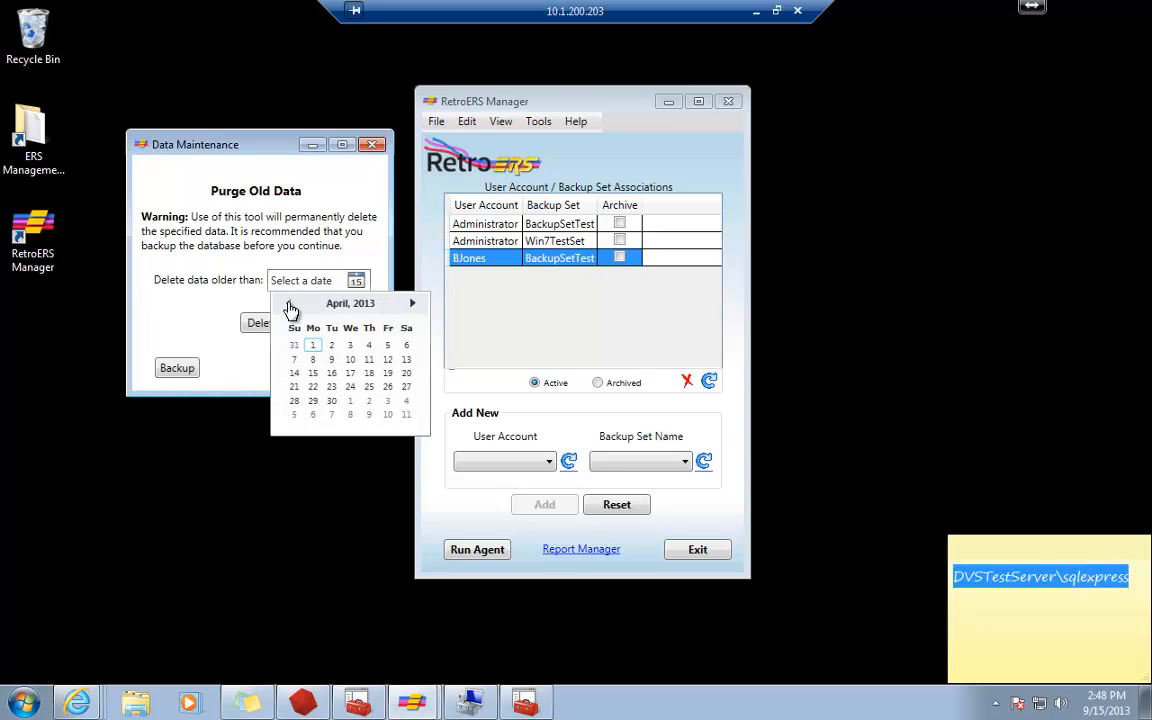
pyautogui.click(288, 304)
pyautogui.click(288, 304)
pyautogui.click(288, 304)
pyautogui.click(288, 304)
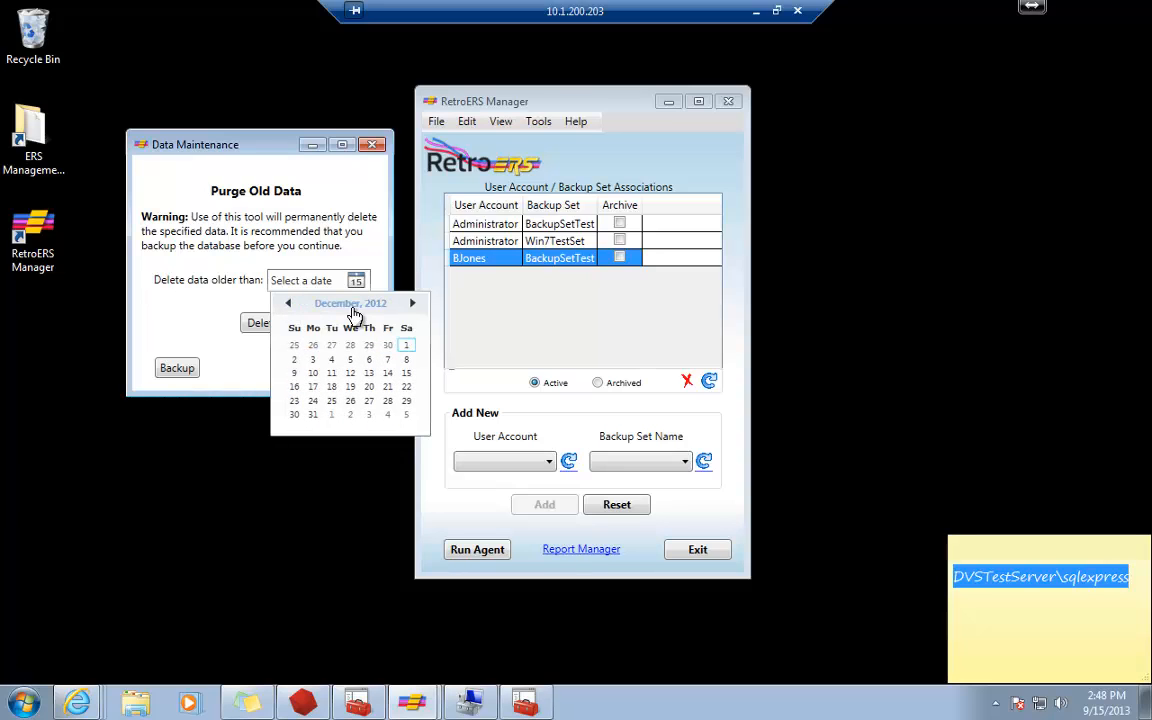
pyautogui.click(412, 303)
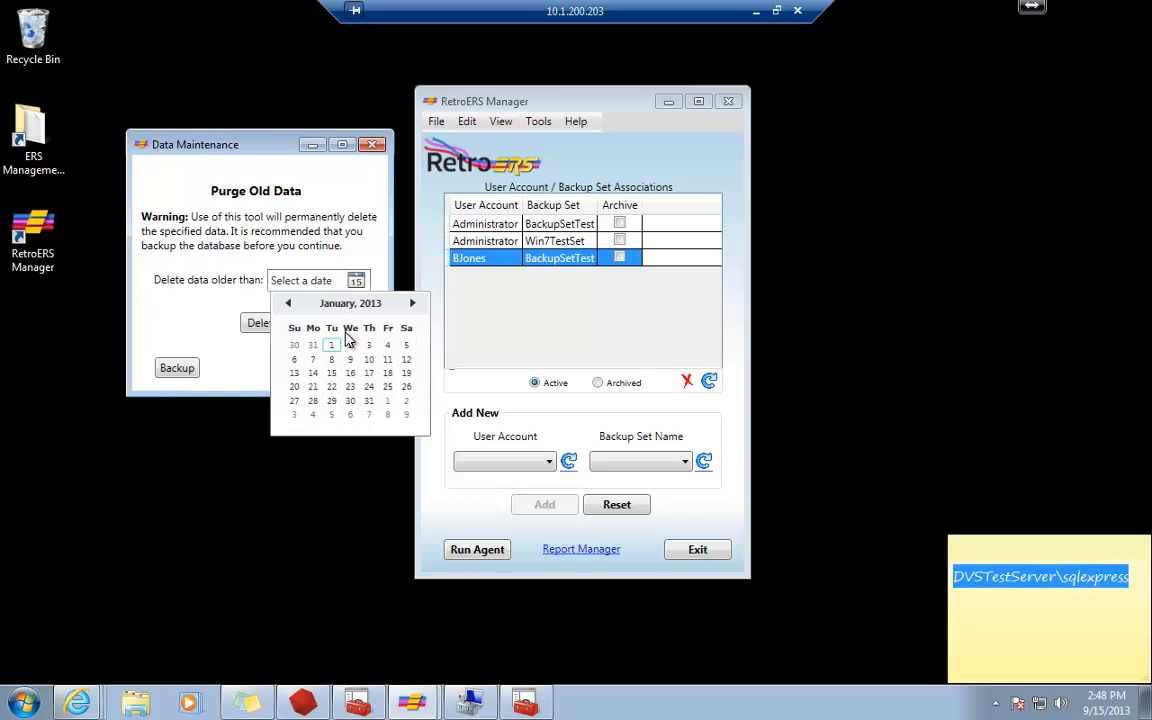
pyautogui.click(331, 345)
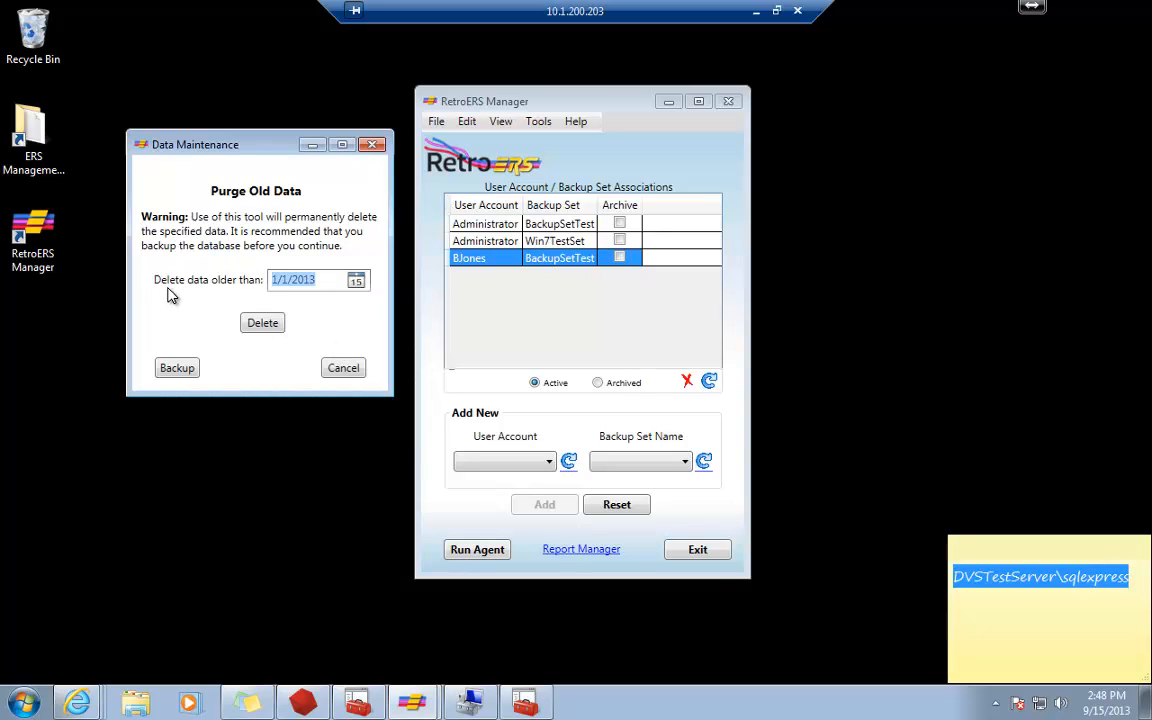
pyautogui.click(264, 325)
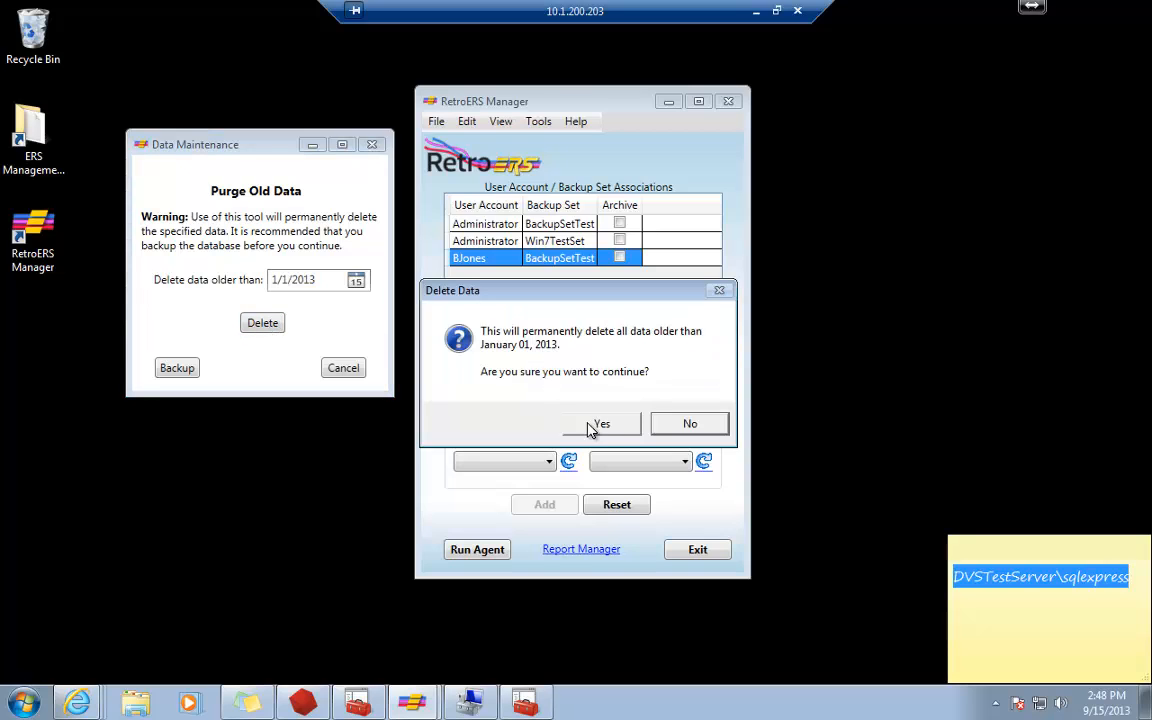
pyautogui.click(622, 430)
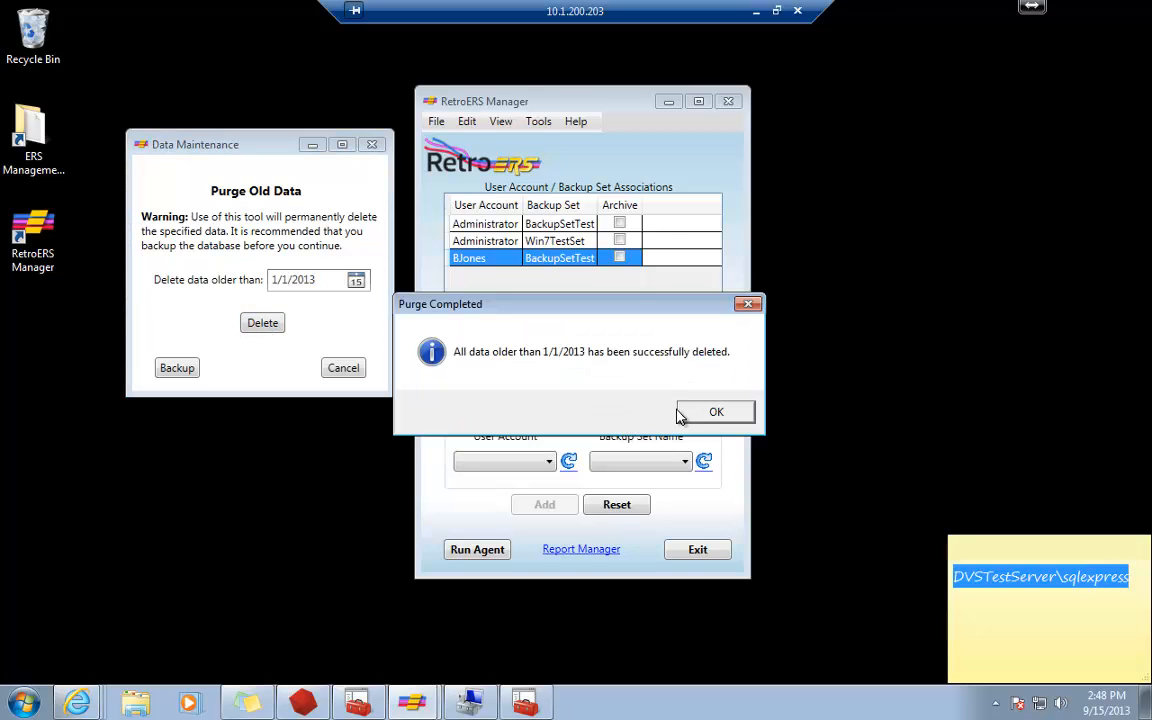
# Dismiss the purge completion message and open the form for creating or modifying the RetroERS scheduled task.
pyautogui.click(699, 418)
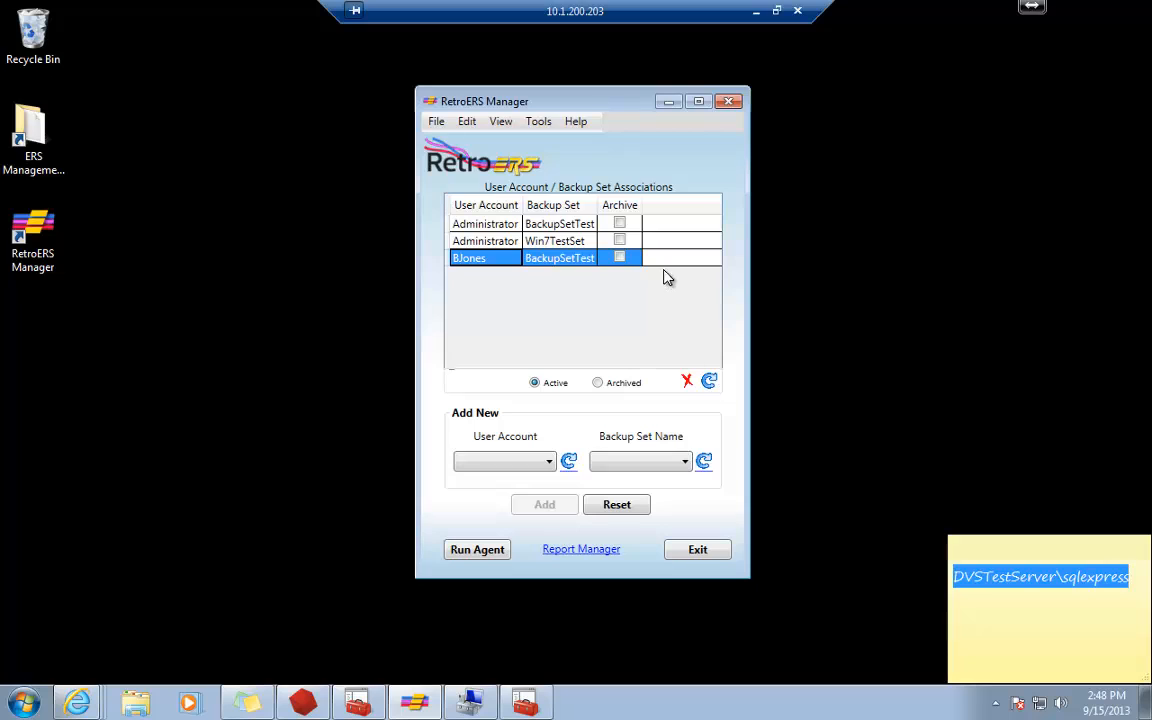
pyautogui.click(536, 122)
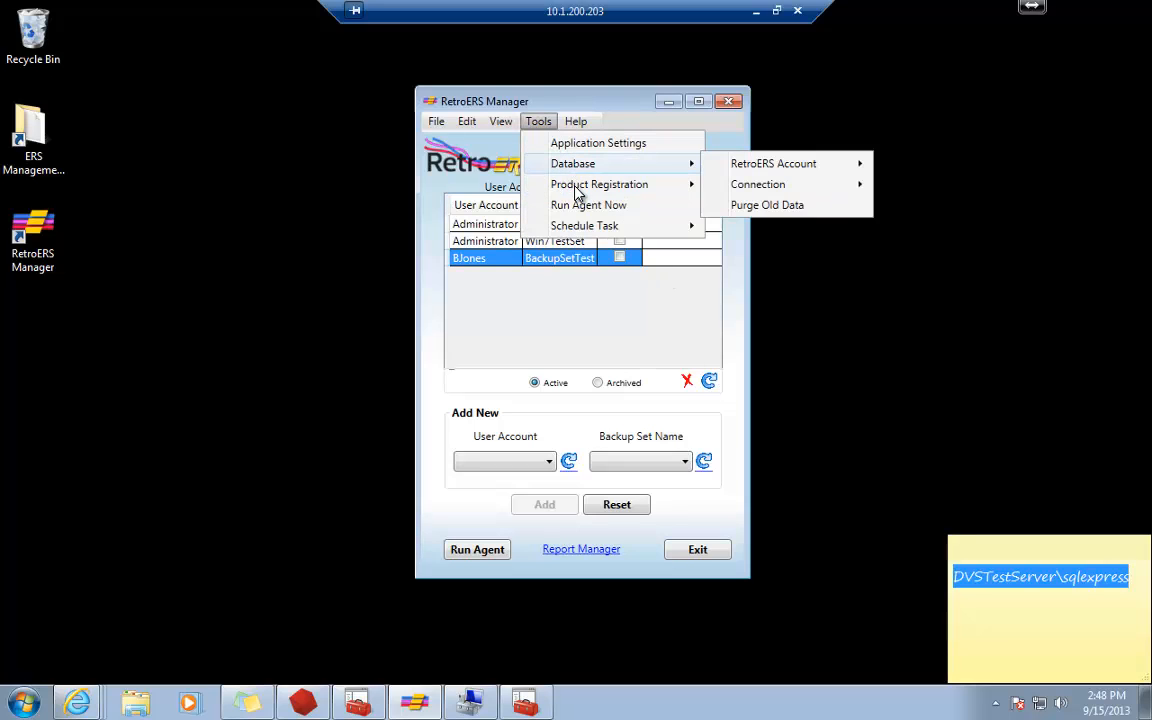
pyautogui.moveTo(582, 193)
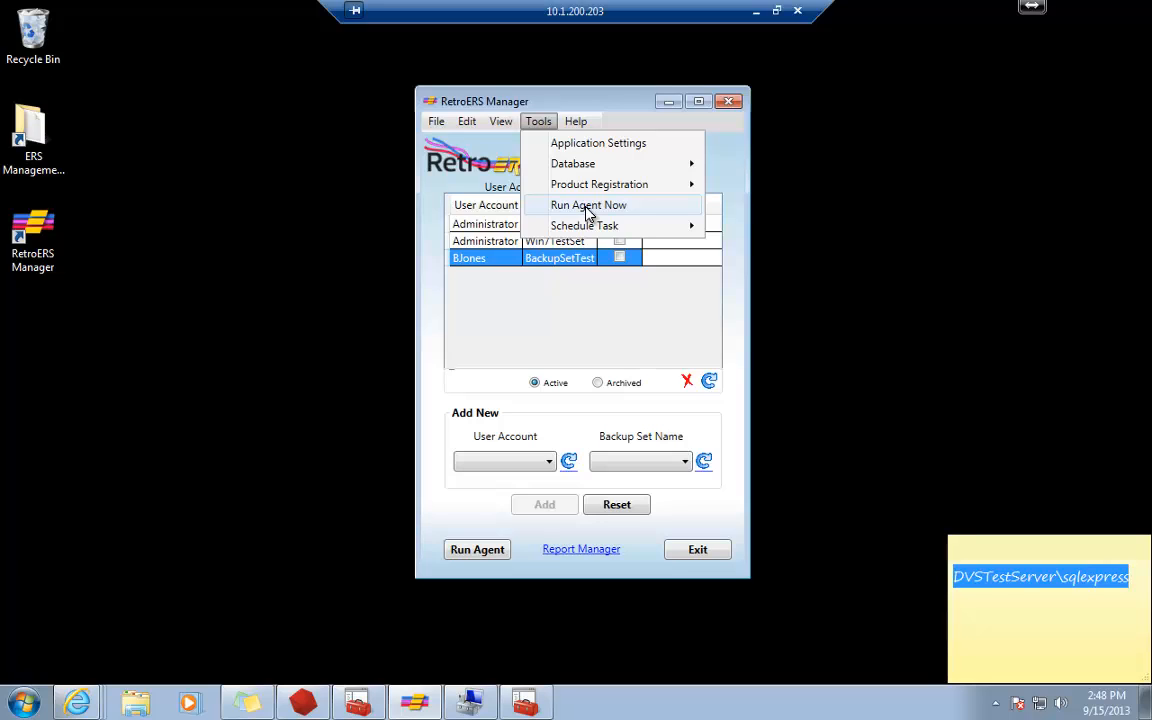
pyautogui.moveTo(590, 236)
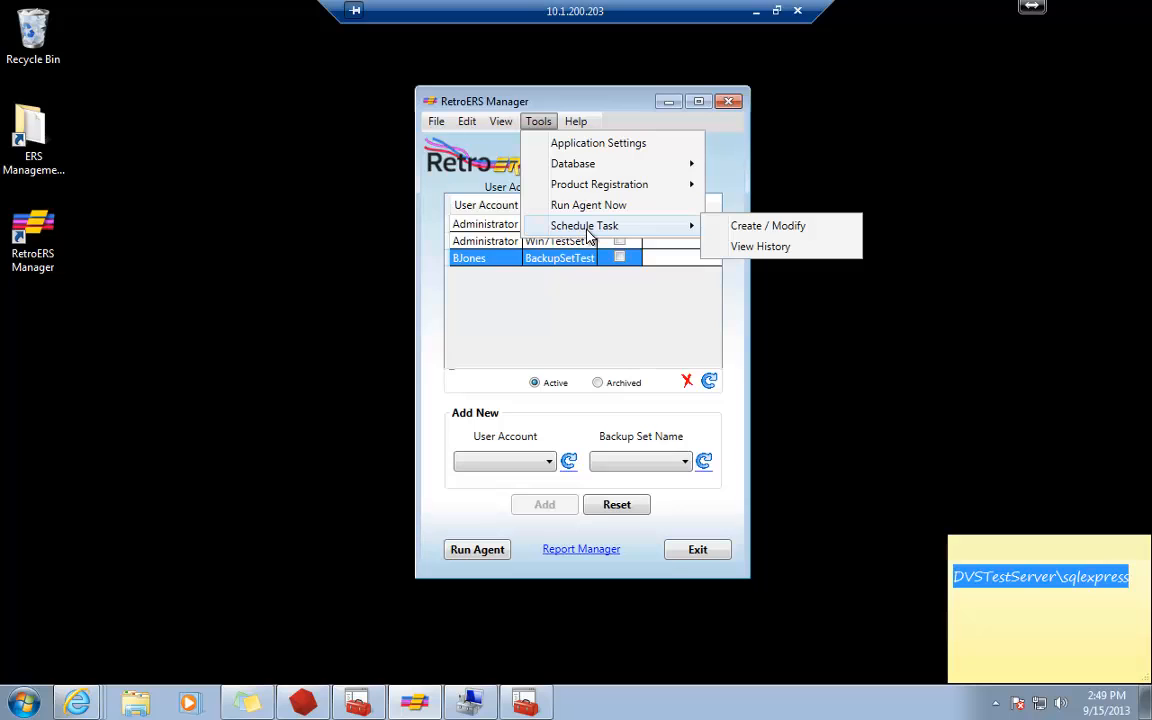
pyautogui.click(757, 234)
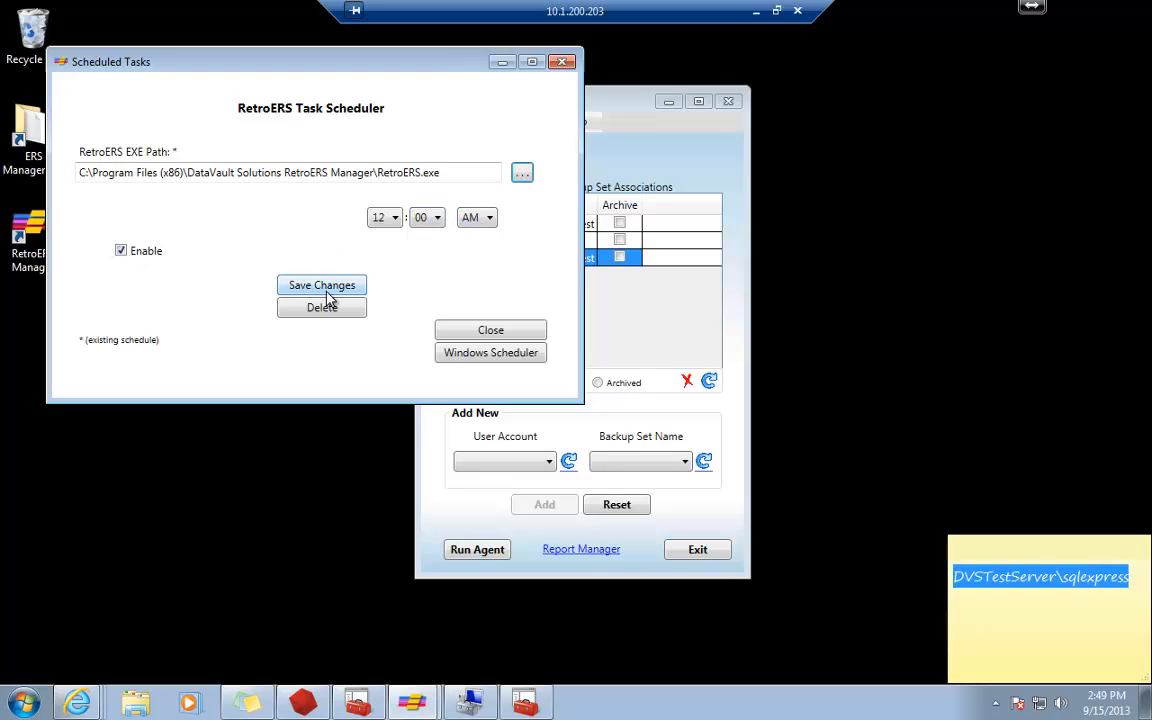
# Switch to the Windows Task Scheduler and open the properties of the DataVault_Solutions_RetroERS task in the Task Scheduler Library.
pyautogui.click(467, 356)
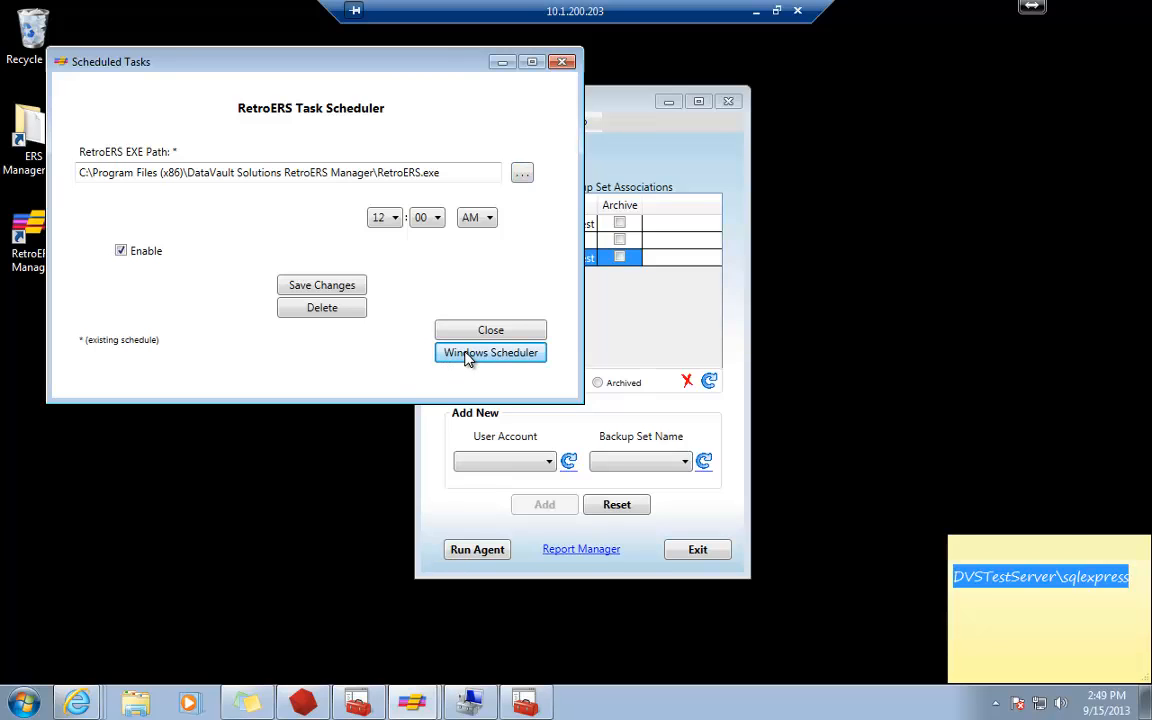
pyautogui.click(445, 271)
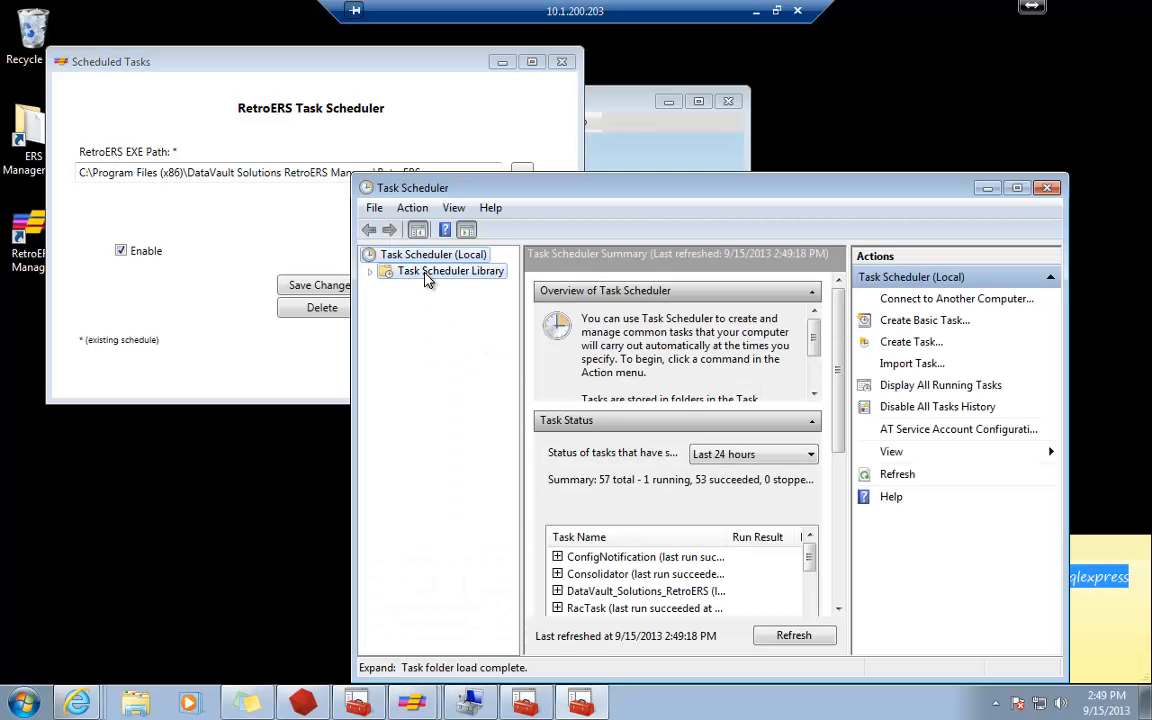
pyautogui.doubleClick(600, 285)
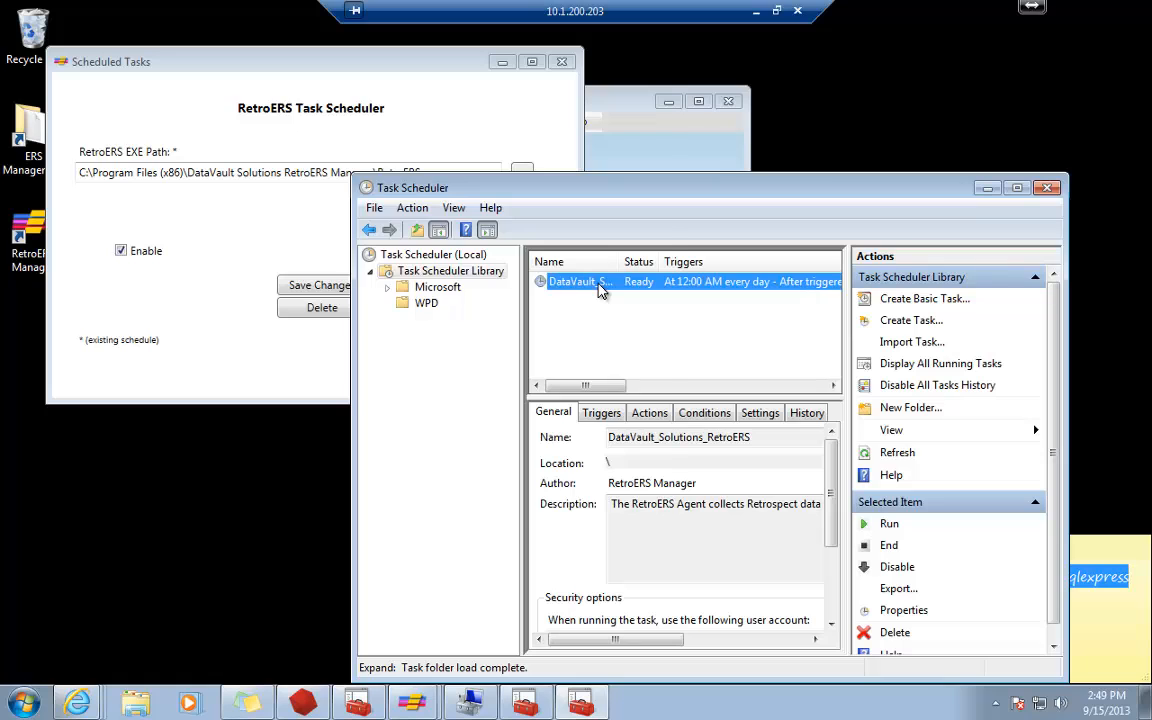
# Review the task's daily trigger settings, confirm the trigger and properties dialogs, and close the RetroERS Scheduled Tasks window.
pyautogui.click(178, 138)
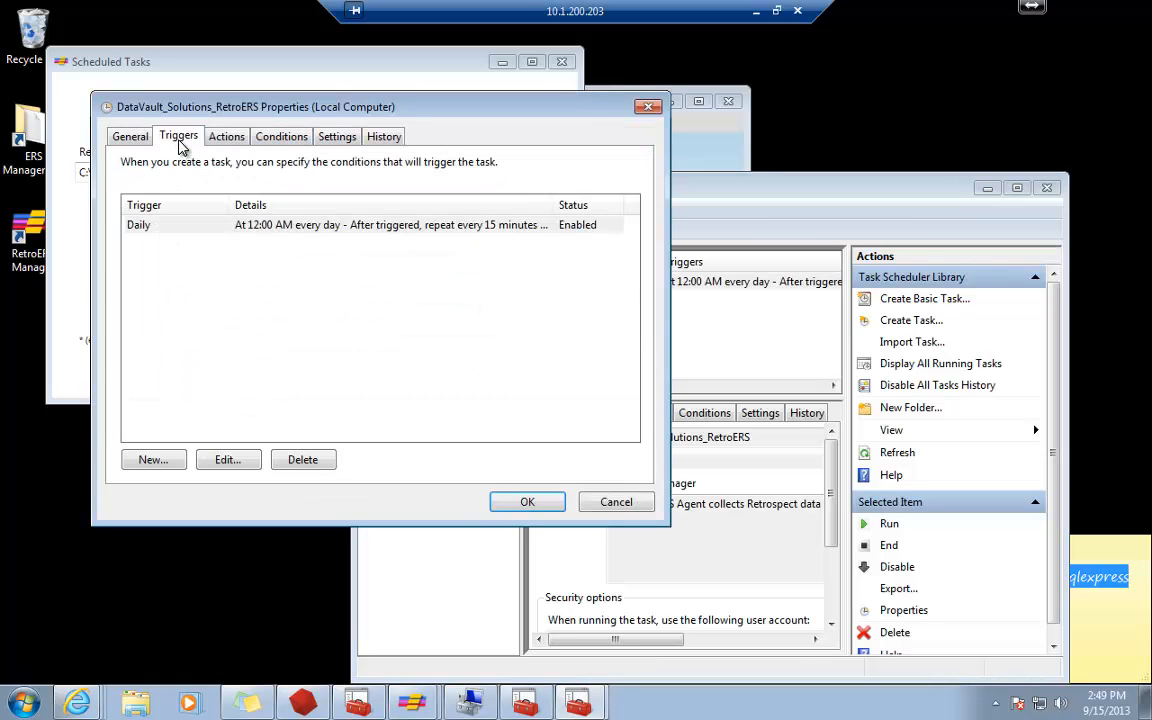
pyautogui.click(218, 225)
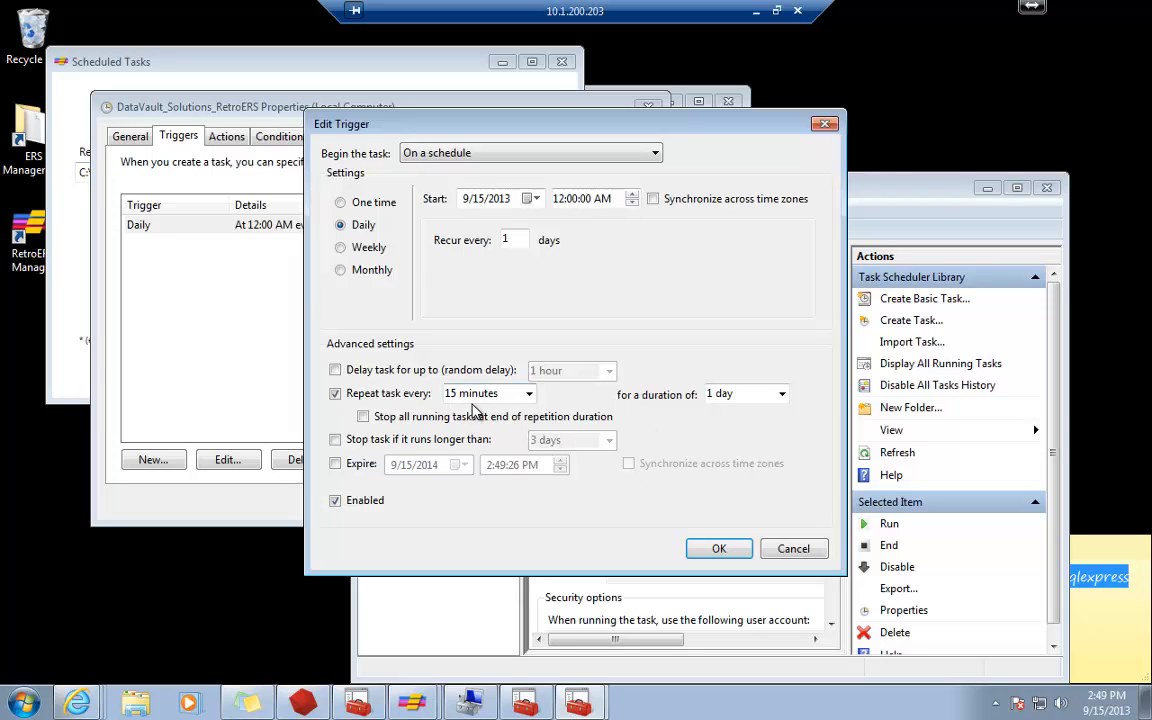
pyautogui.click(720, 550)
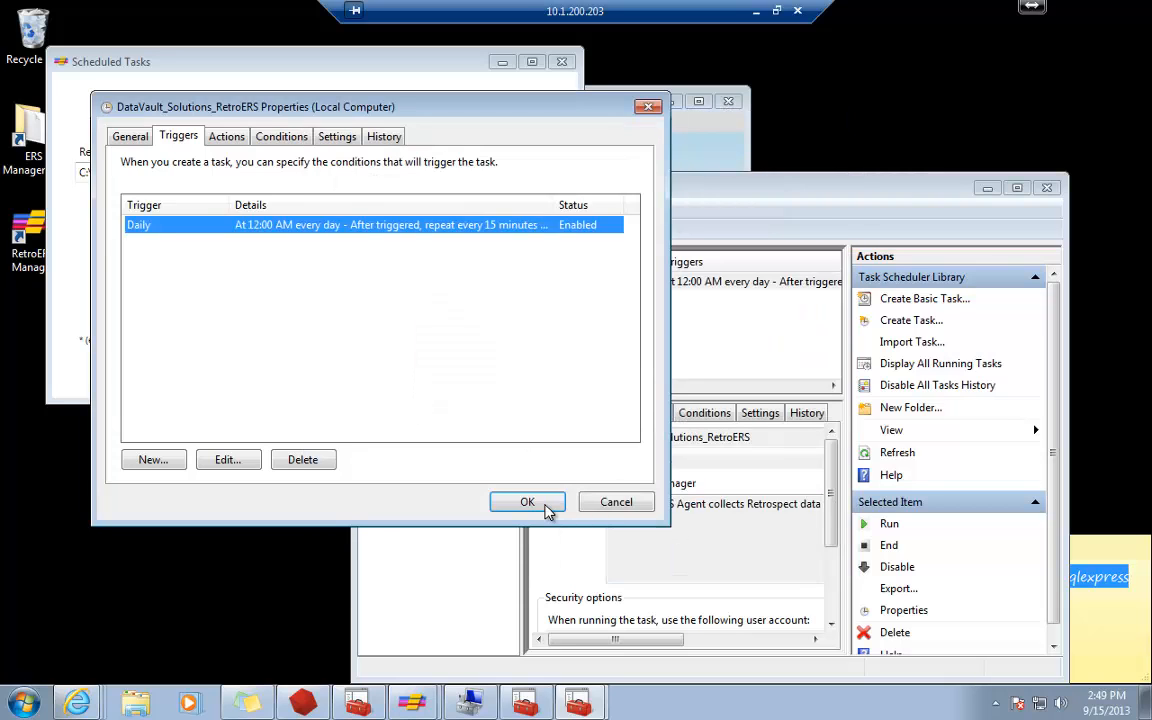
pyautogui.click(528, 502)
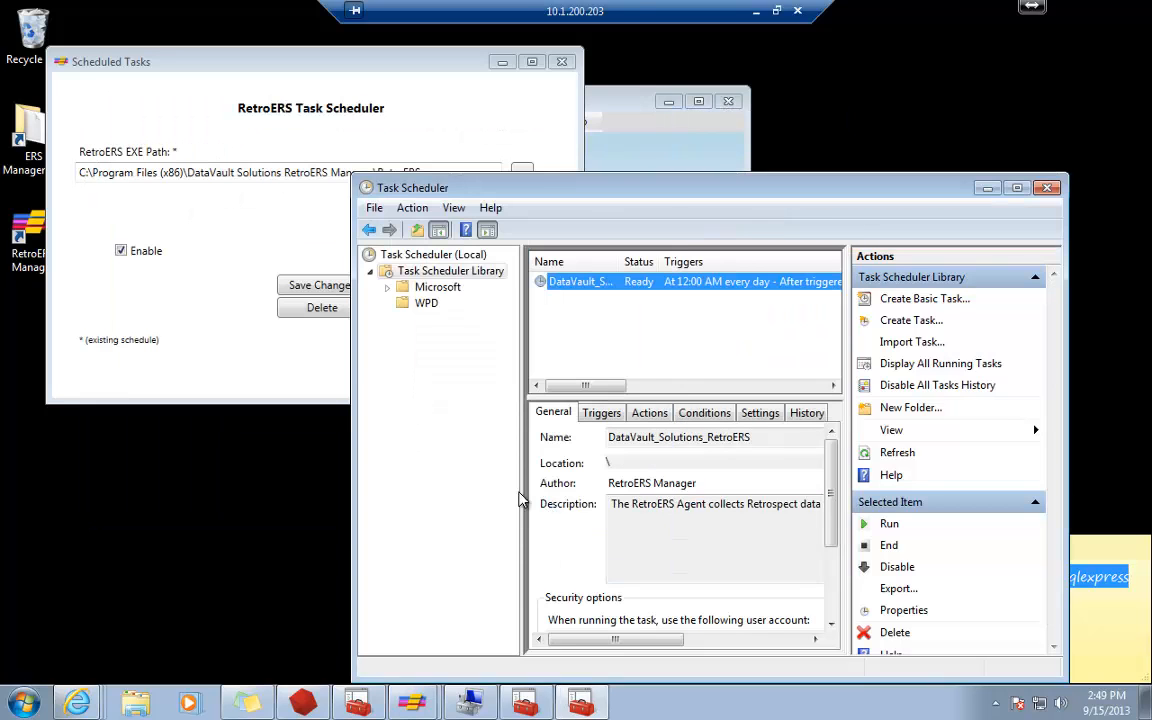
pyautogui.click(303, 375)
pyautogui.click(455, 330)
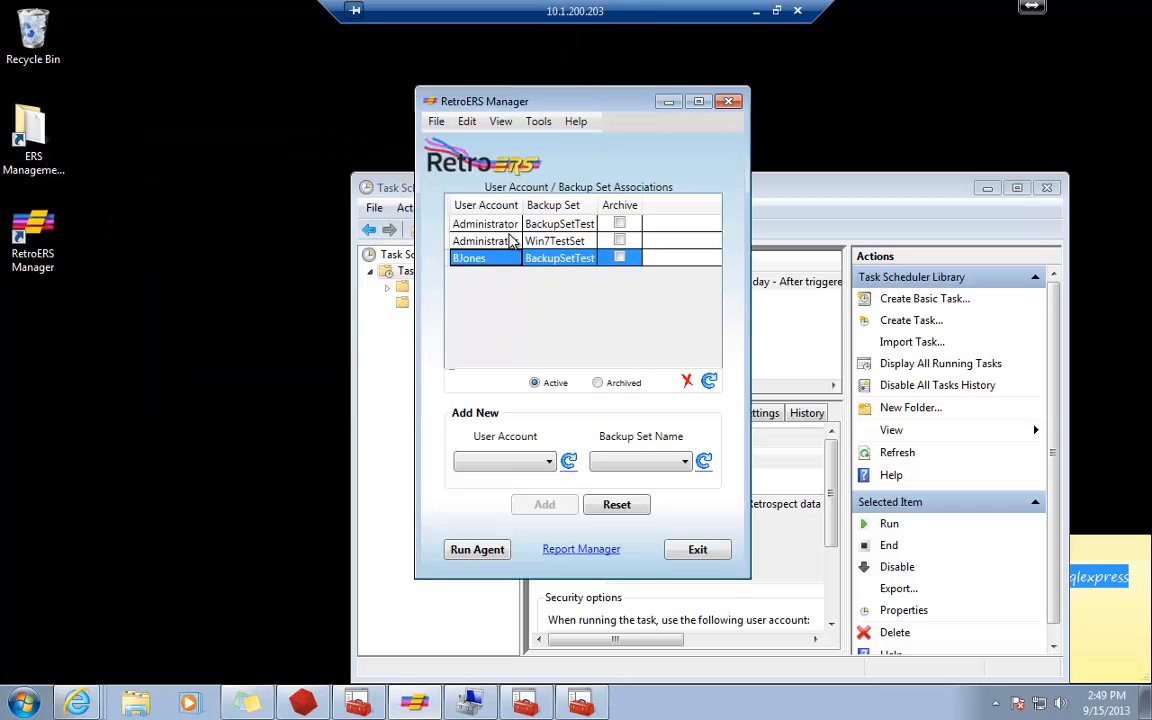
# Examine the scheduled task history of DataVault Solutions RetroERS from the oldest to the latest entries, and close the history window.
pyautogui.click(538, 122)
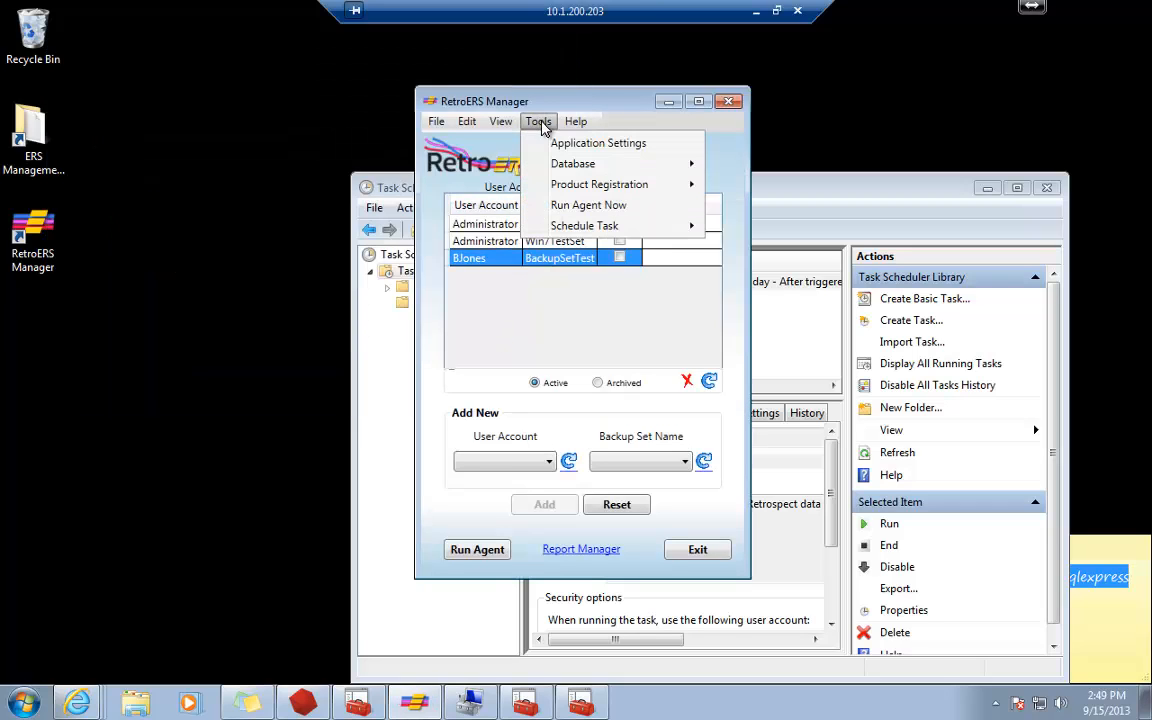
pyautogui.moveTo(582, 232)
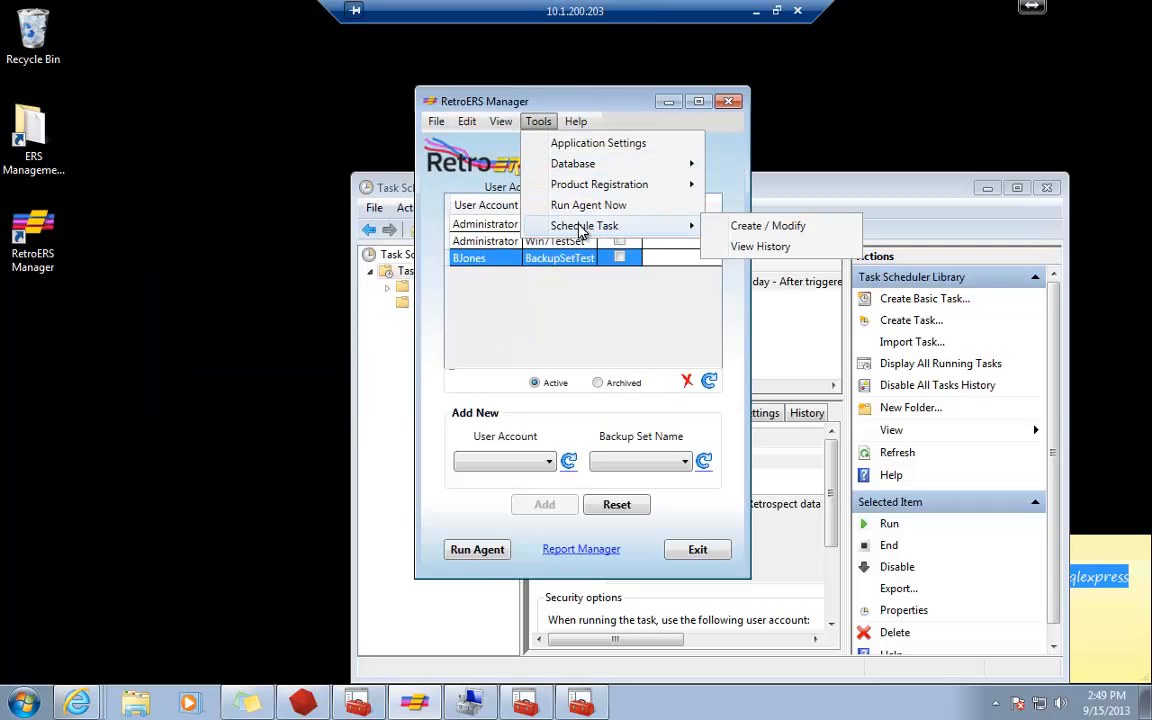
pyautogui.click(710, 247)
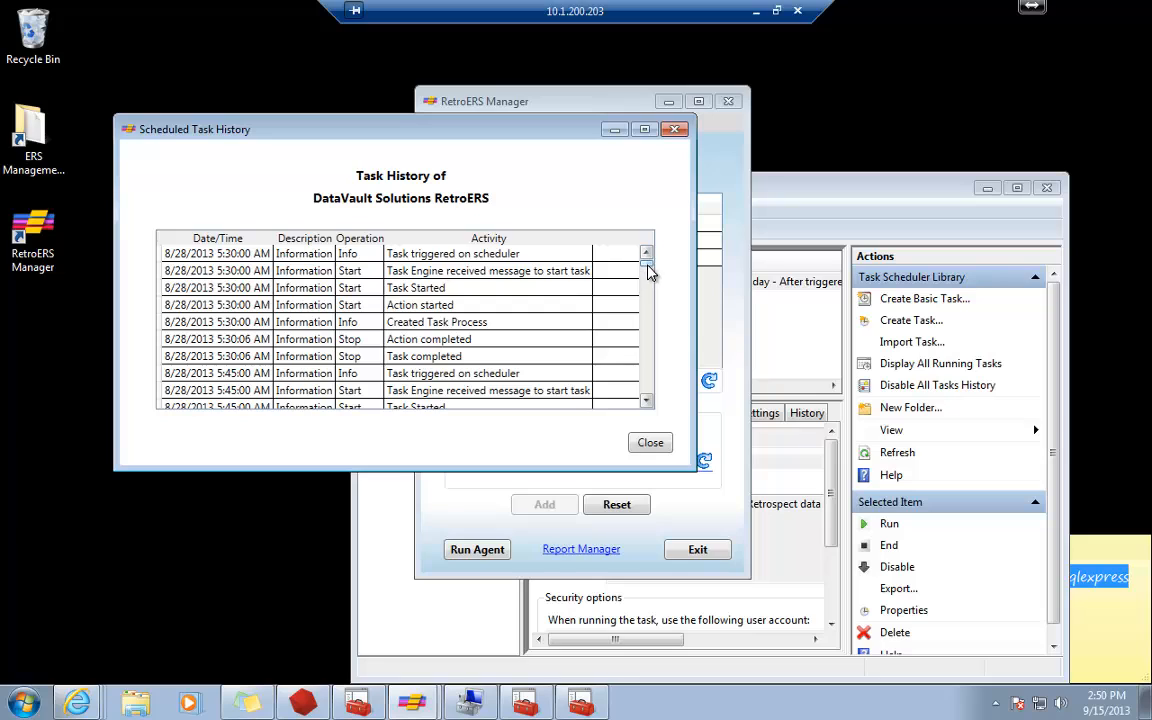
pyautogui.click(645, 385)
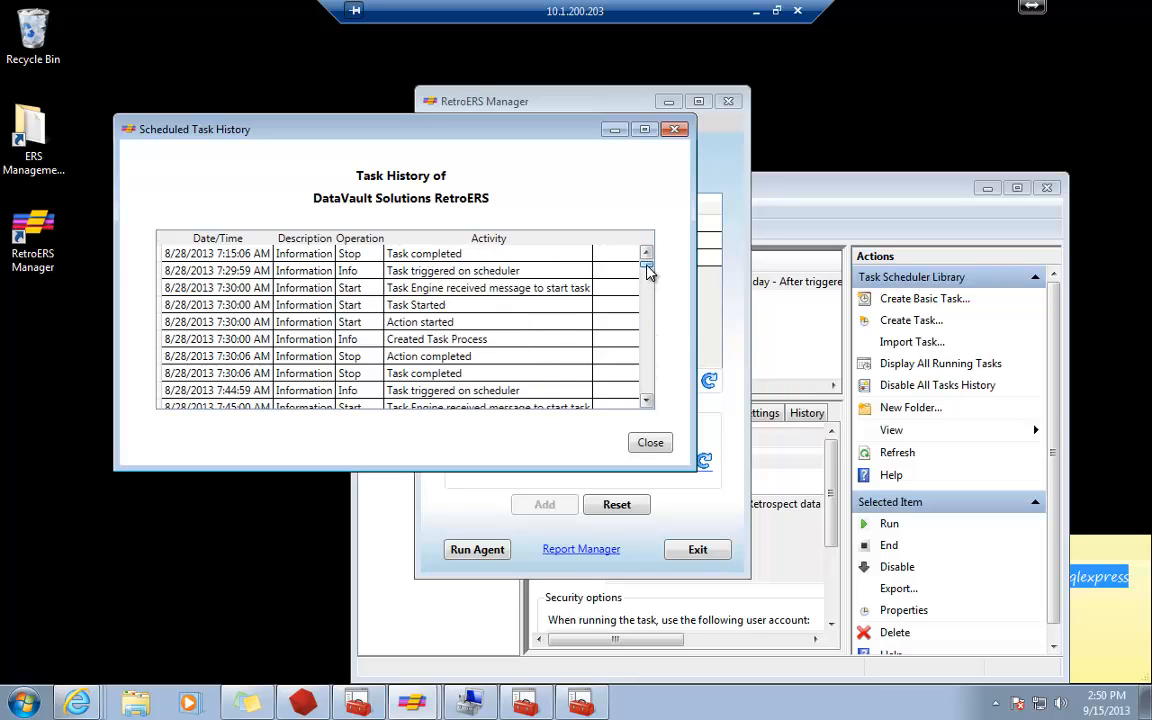
pyautogui.moveTo(647, 270); pyautogui.dragTo(648, 402)
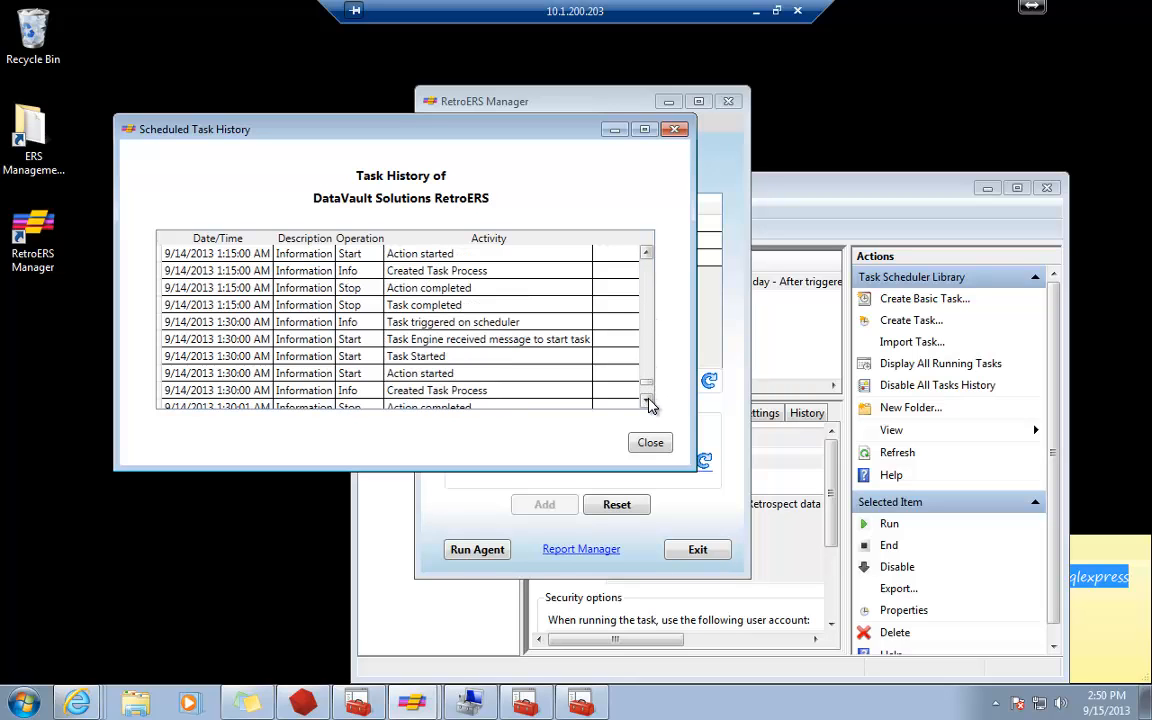
pyautogui.click(648, 402)
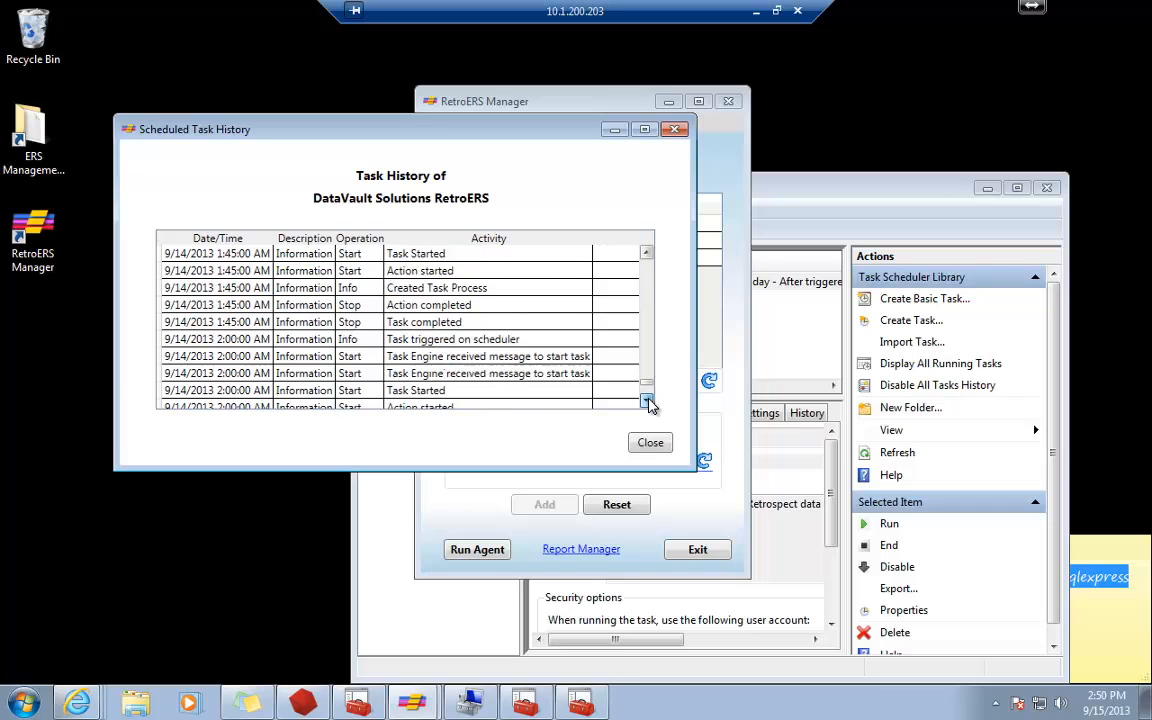
pyautogui.click(648, 402)
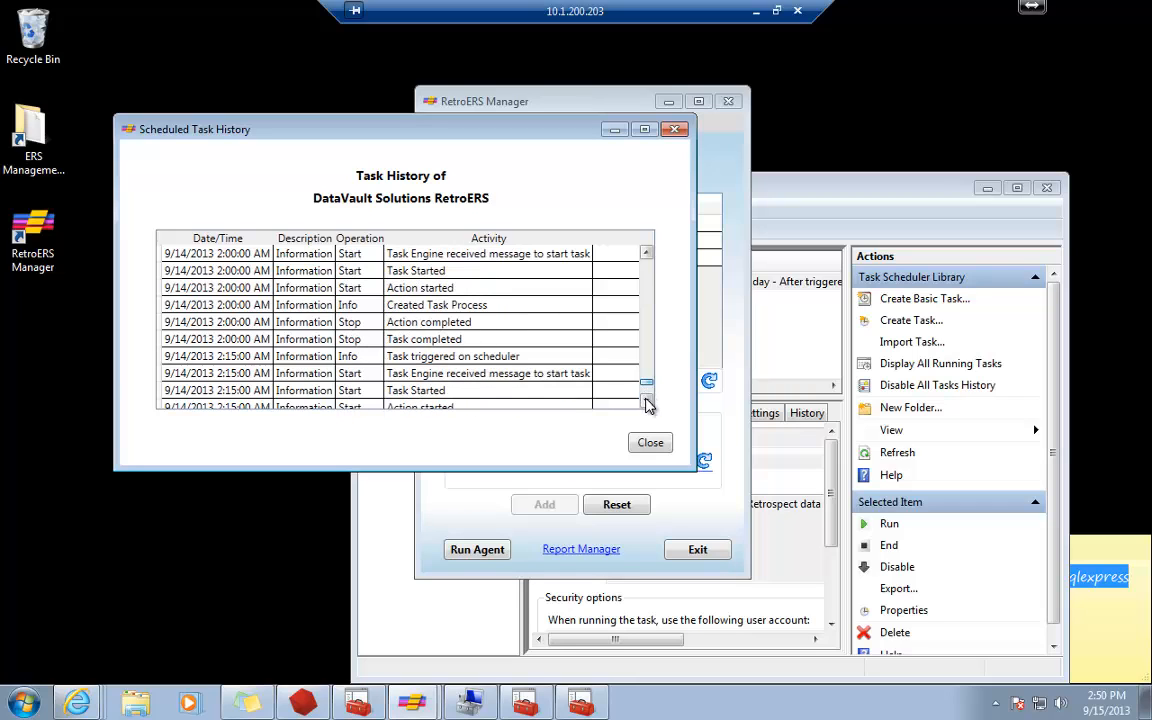
pyautogui.click(648, 402)
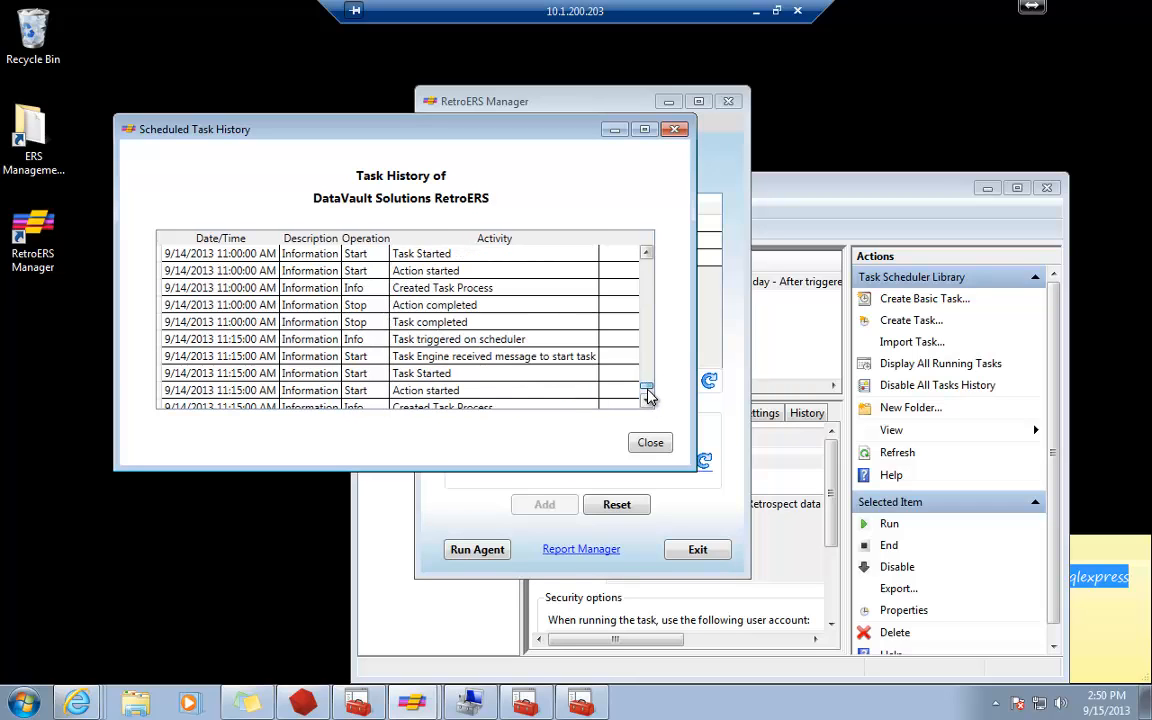
pyautogui.click(648, 402)
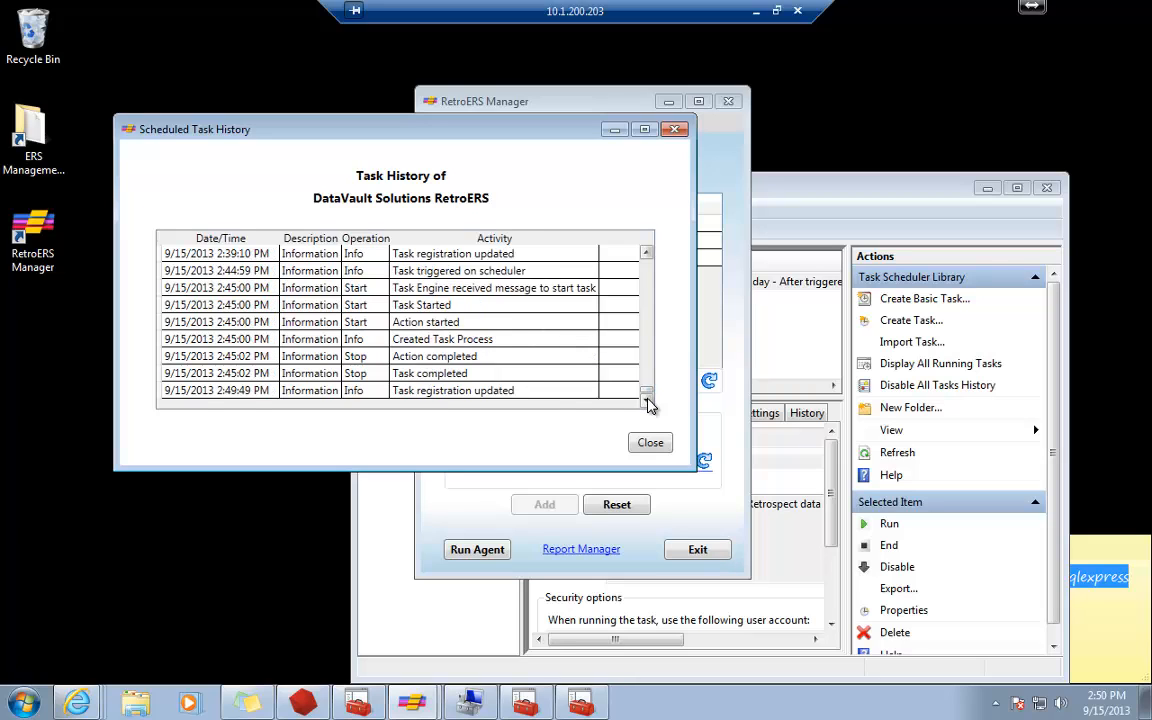
pyautogui.scroll(3, 648, 402)
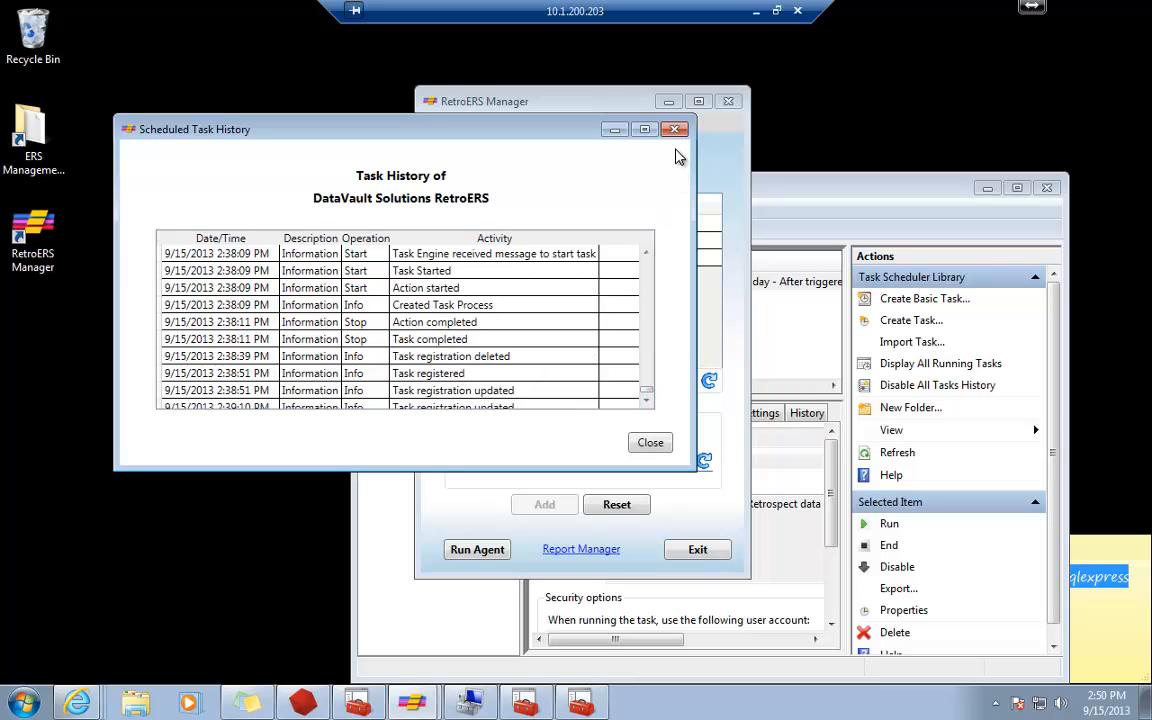
pyautogui.click(650, 442)
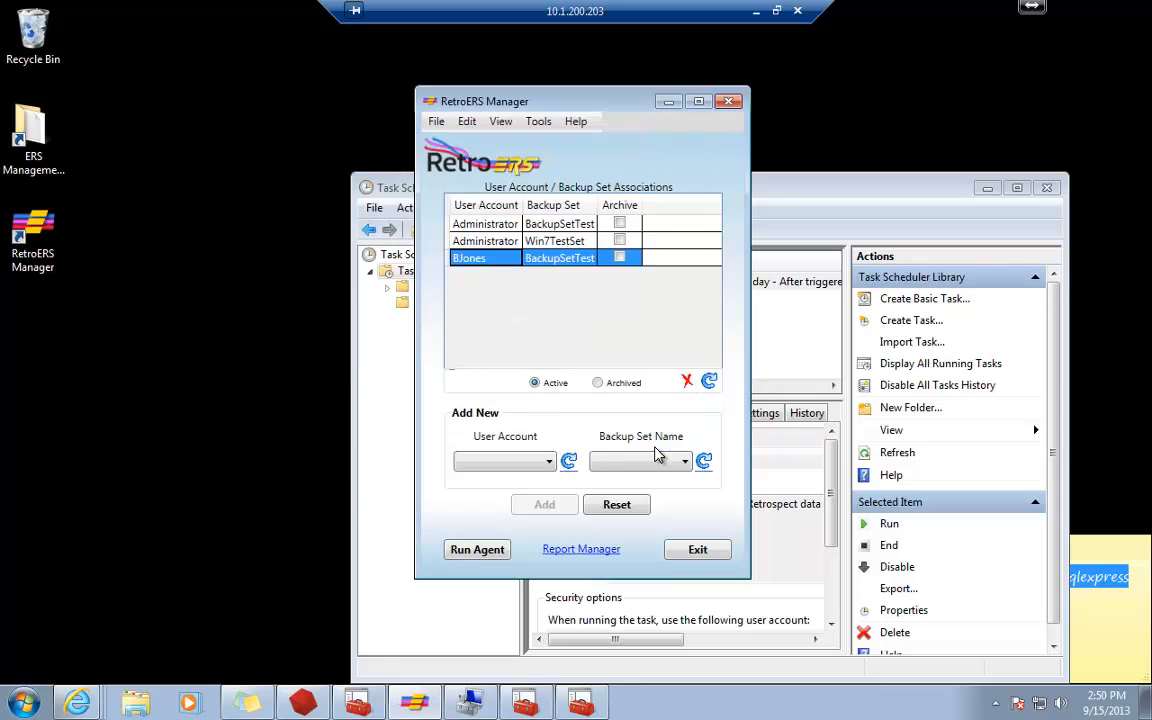
# Display the About RetroERS Manager information window.
pyautogui.click(575, 122)
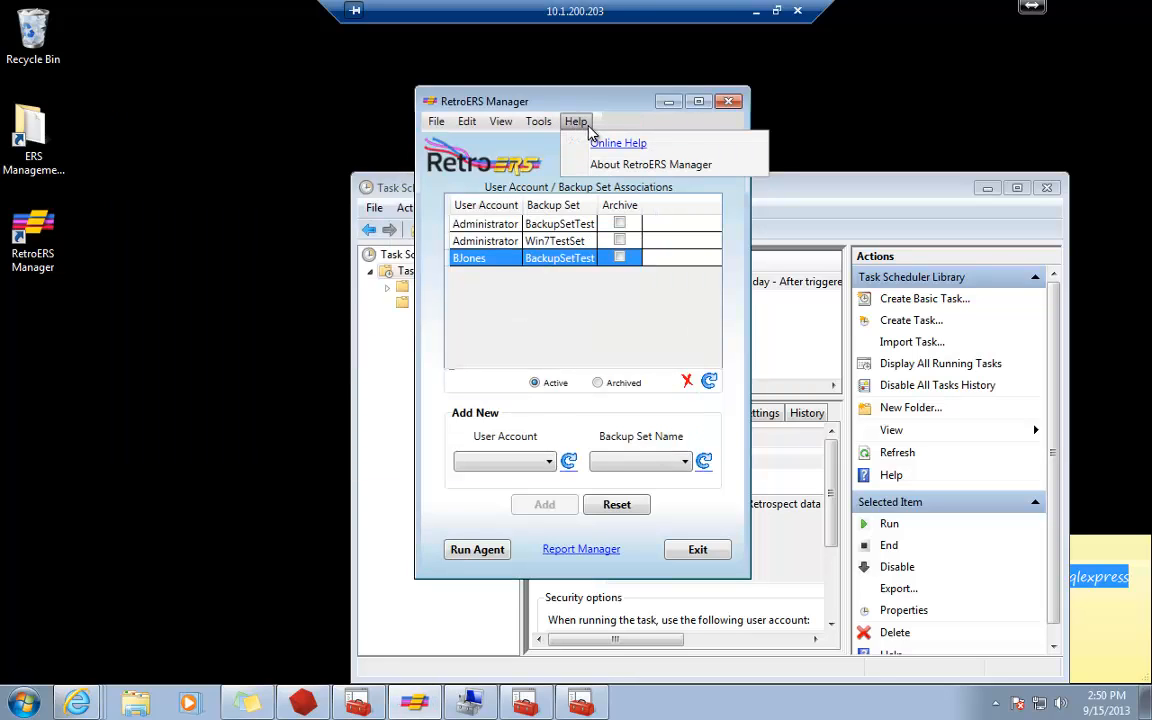
pyautogui.click(628, 166)
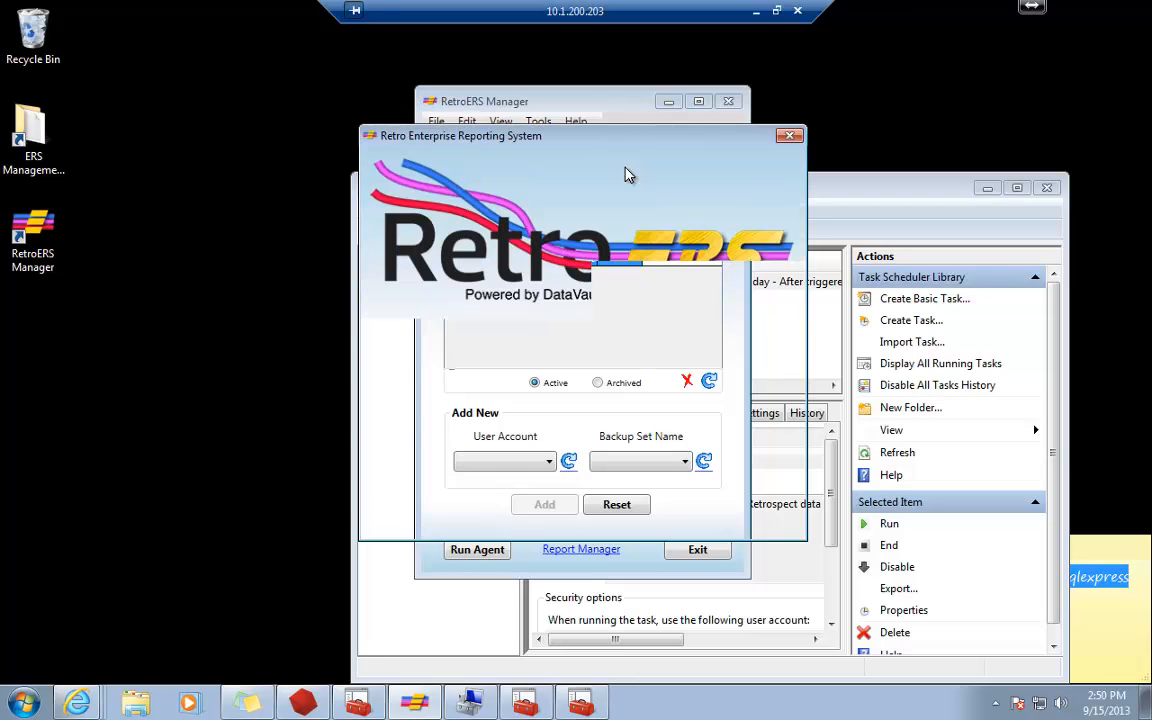